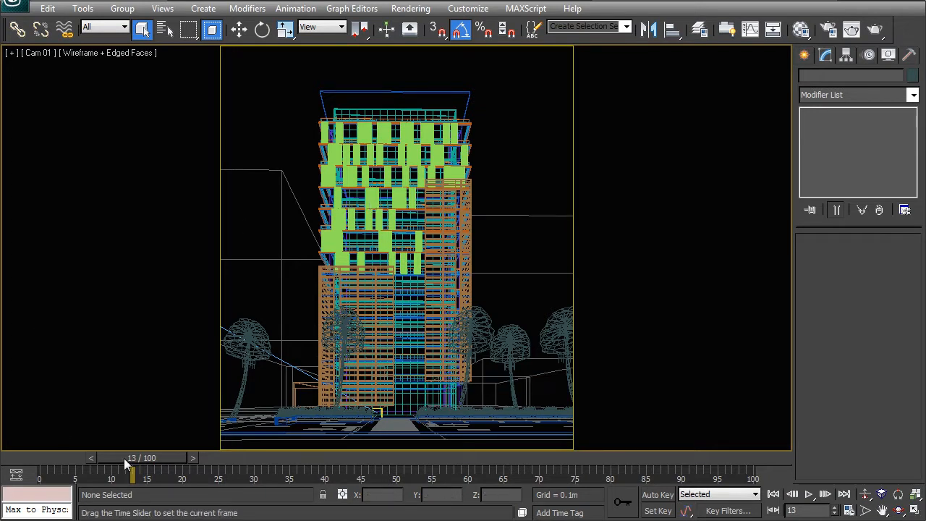
Return the animation to frame 0 and show the whole scene in the Top view with safe frames off.
drag(159, 458, 62, 456)
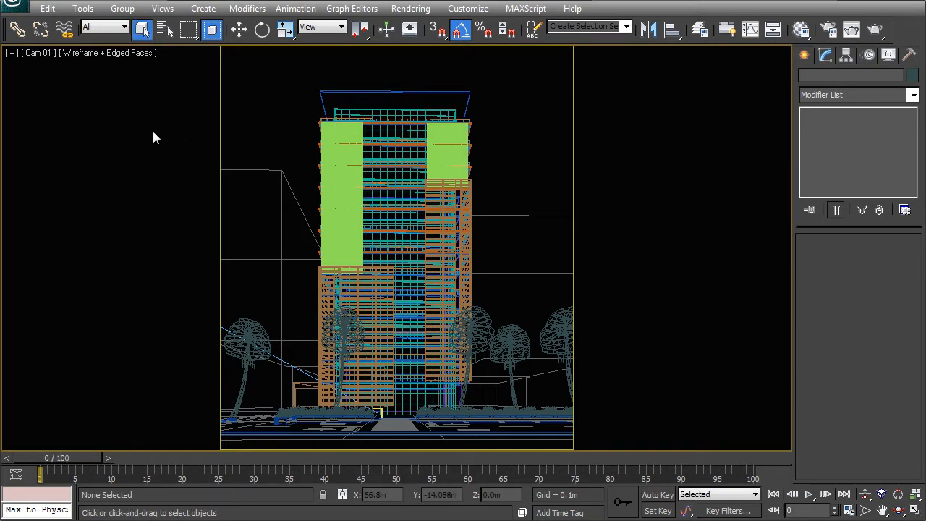
key(t)
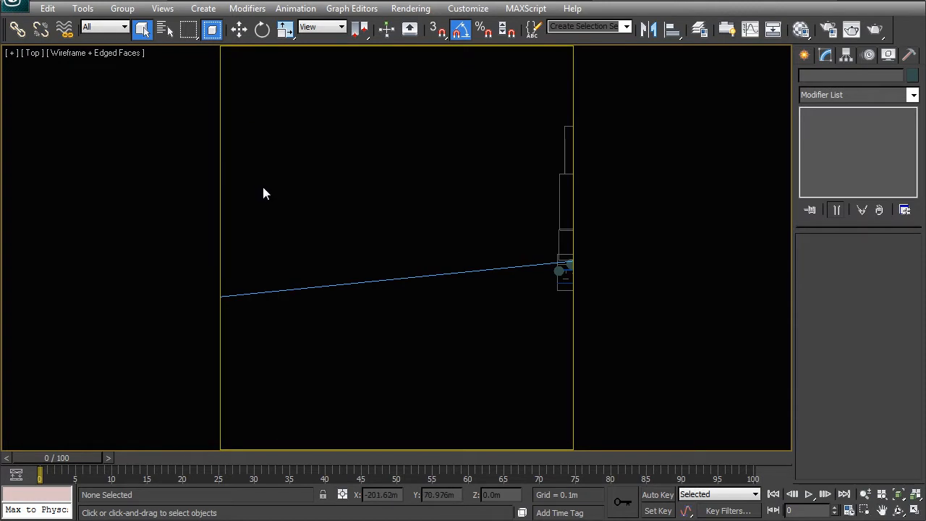
key(shift+f)
scroll(285, 220, down, 8)
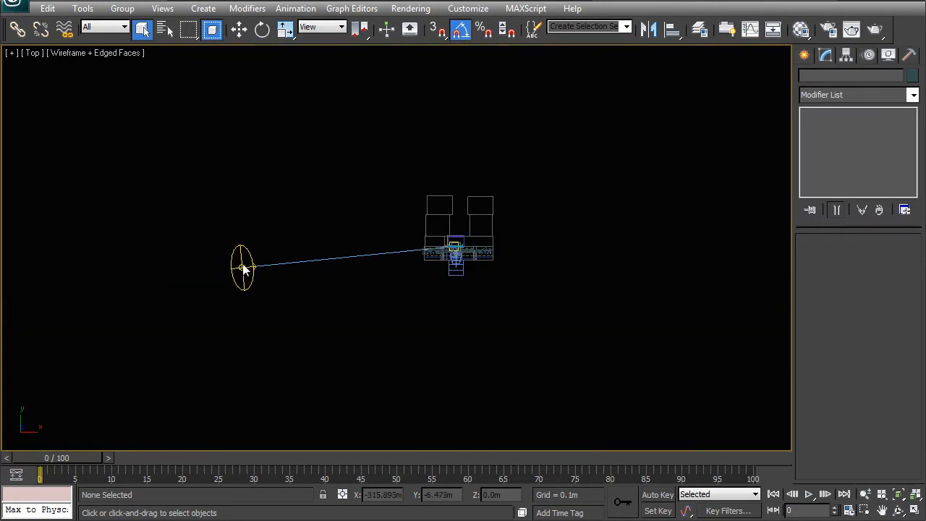
scroll(311, 262, up, 3)
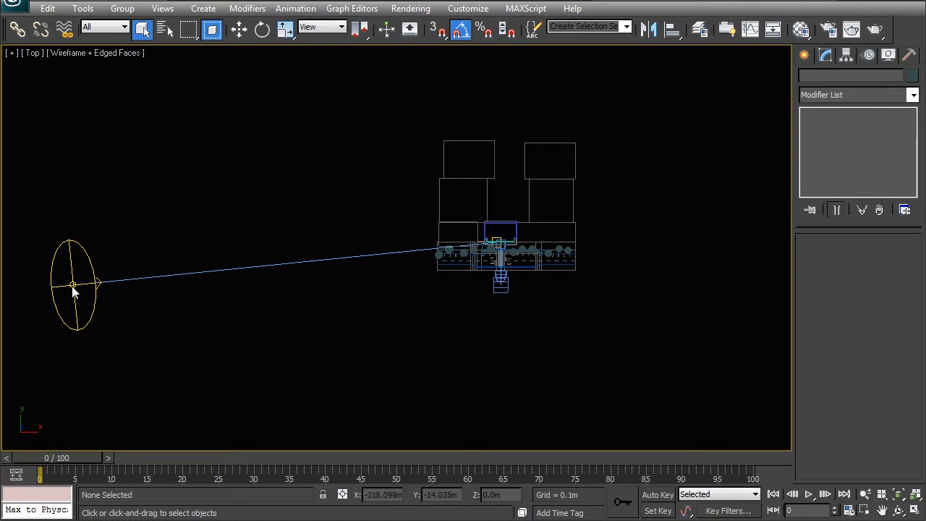
Move the VRaySun in the Top view to about X -273 m, Y -124 m.
click(72, 289)
middle_drag(60, 301, 43, 270)
key(w)
drag(85, 231, 135, 362)
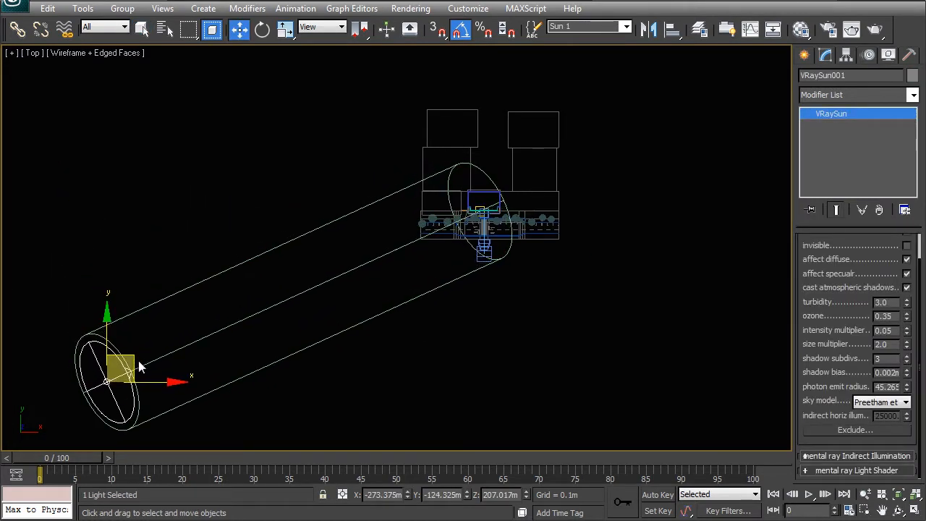
middle_drag(269, 387, 260, 370)
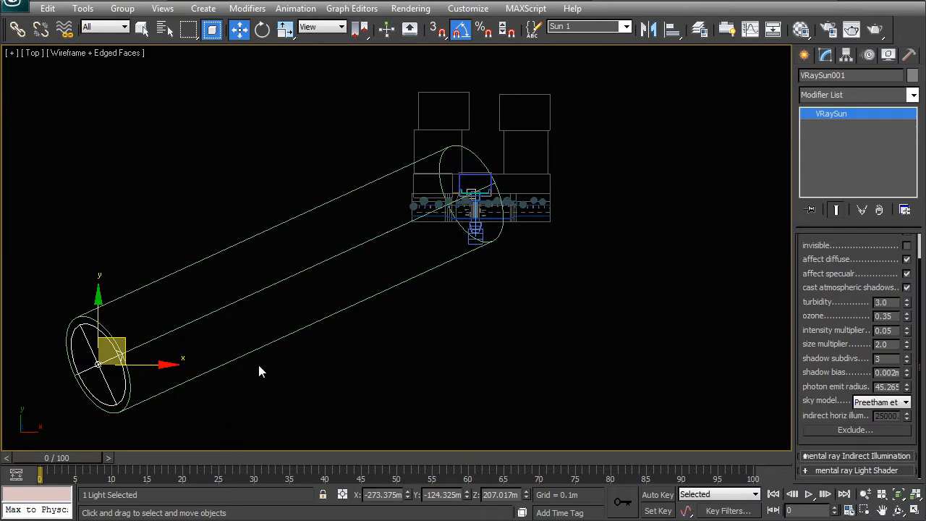
Lower the VRaySun in the Front view to about Z 122 m and shift it outward to about X -302 m.
middle_drag(205, 322, 179, 312)
key(f)
drag(265, 171, 257, 245)
key(t)
drag(154, 312, 160, 319)
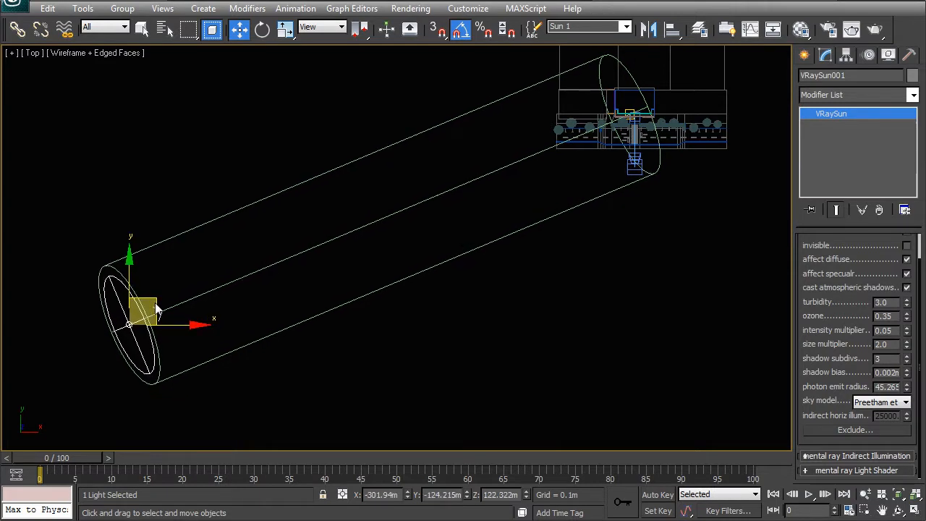
middle_drag(555, 298, 461, 331)
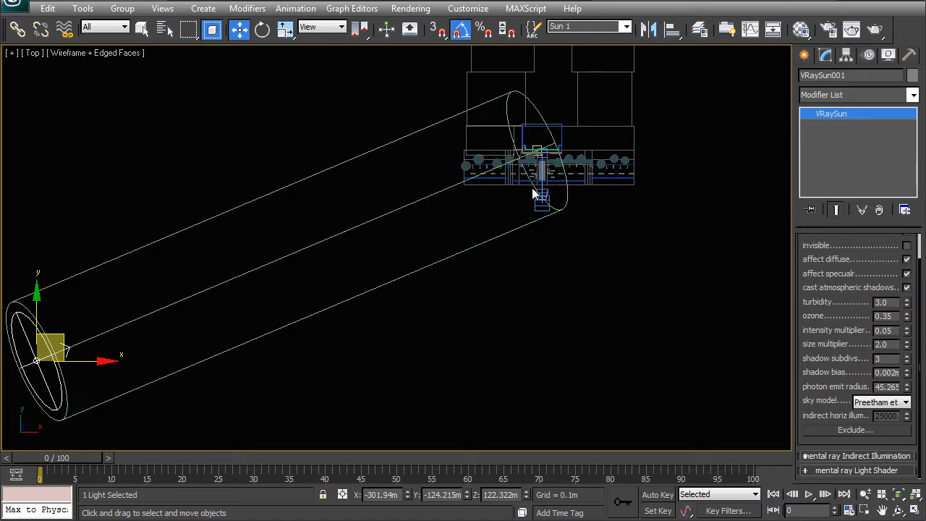
Examine the camera, street and building layout in the Top view, and check the scene's layer list.
click(545, 230)
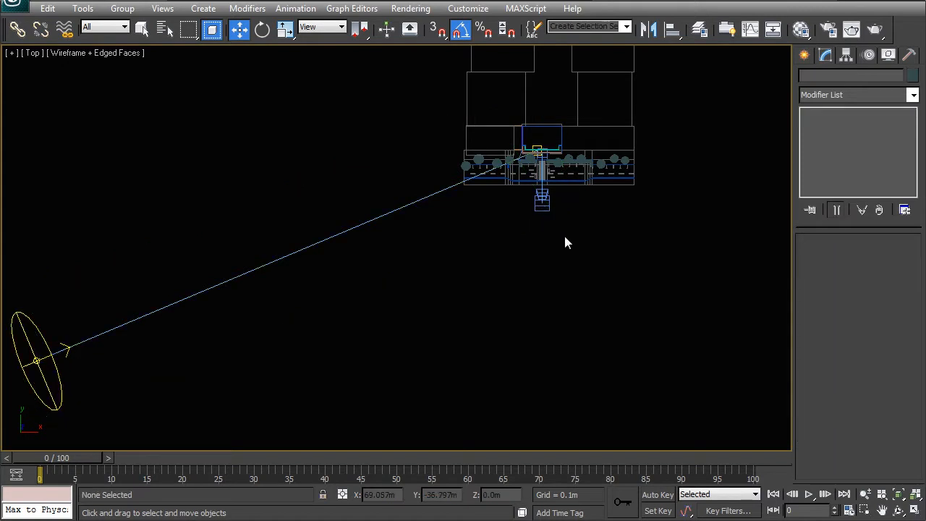
middle_drag(530, 256, 448, 306)
scroll(448, 306, up, 6)
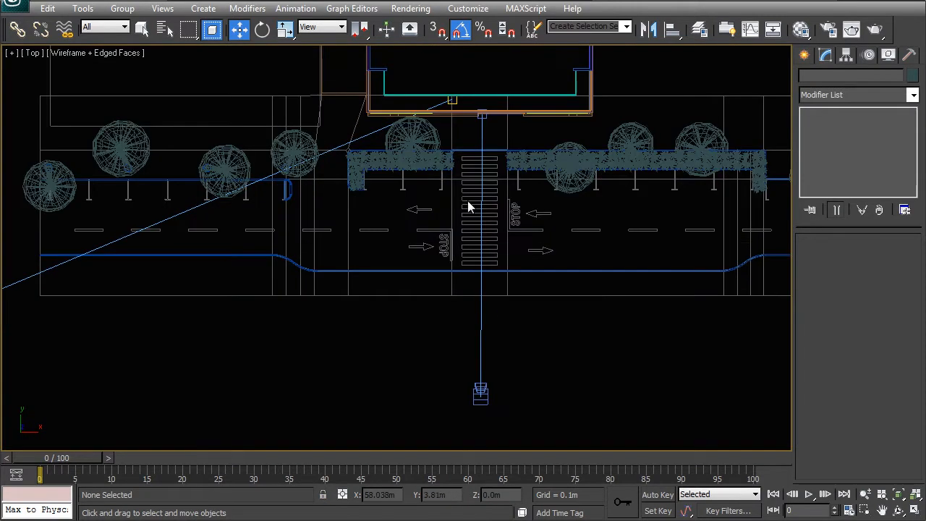
scroll(408, 264, down, 5)
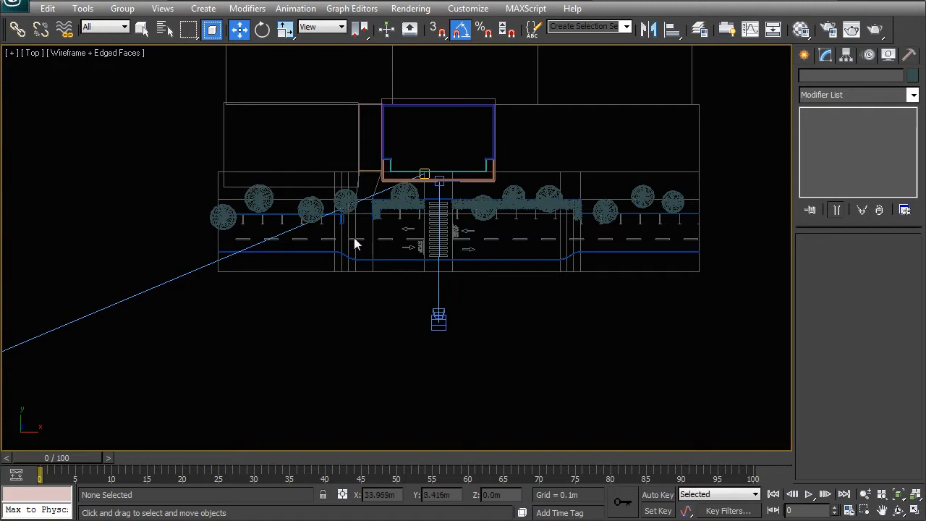
middle_drag(446, 259, 424, 282)
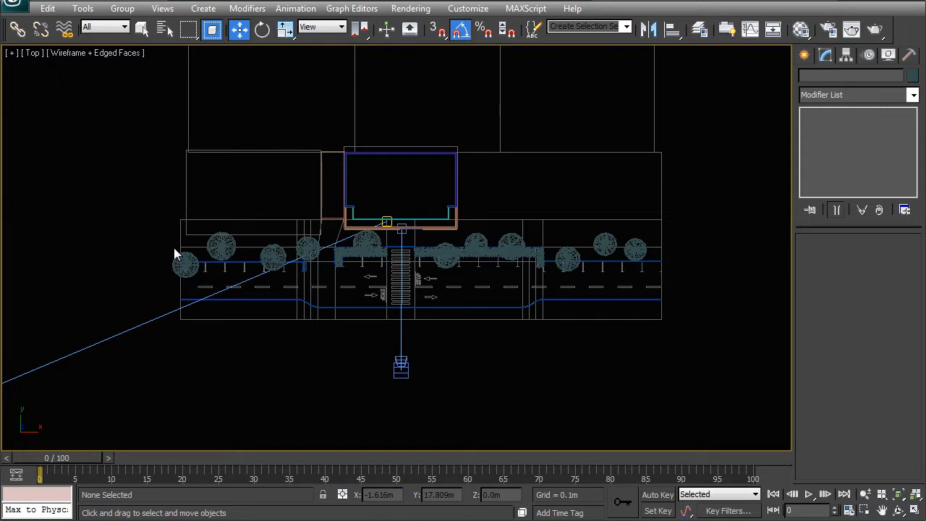
middle_drag(427, 301, 429, 237)
click(699, 29)
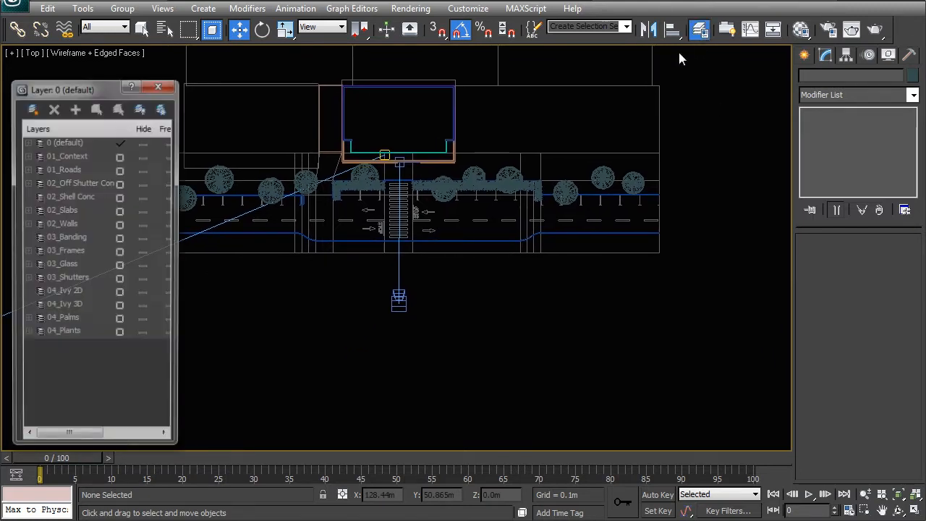
click(159, 84)
middle_drag(378, 238, 410, 245)
Draw an End-End-Middle arc behind the camera in the Top view, with a radius of about 160 m, curving away from the building.
click(810, 56)
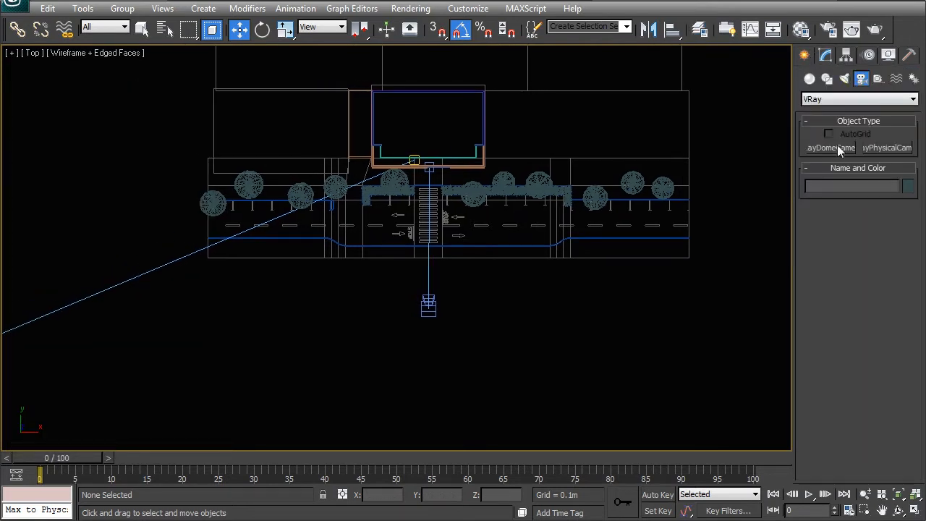
click(827, 79)
click(832, 189)
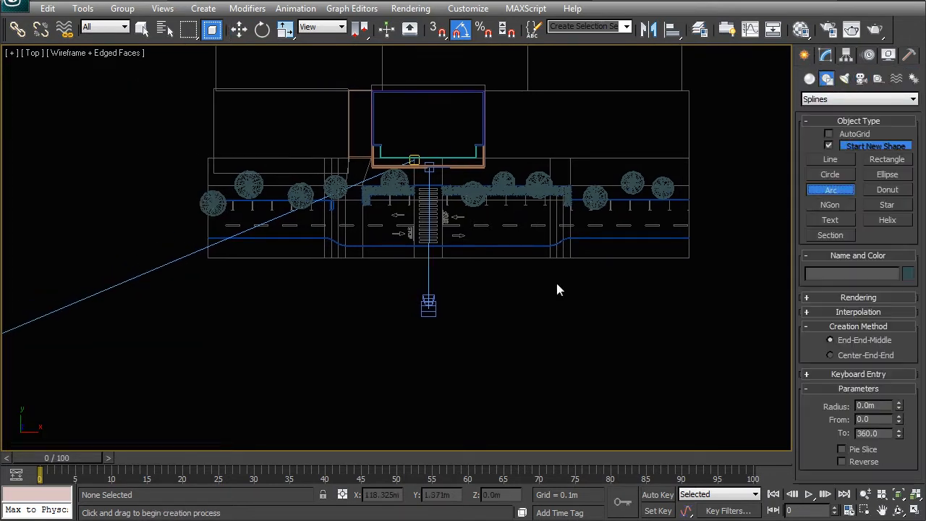
middle_drag(198, 337, 225, 326)
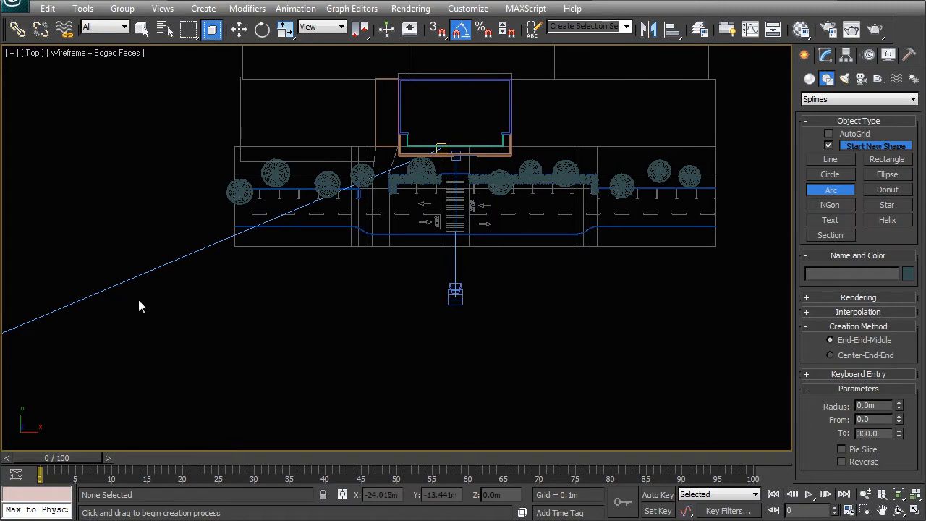
drag(113, 302, 778, 302)
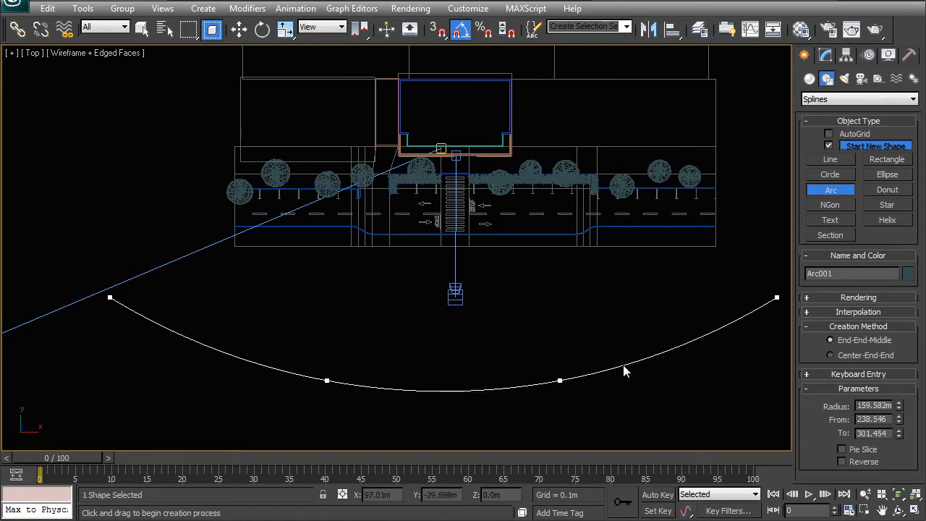
click(623, 364)
Apply an Extrude modifier to the arc with an amount of 50 m, working in the Perspective view.
middle_drag(544, 358, 707, 113)
key(p)
key(z)
click(825, 57)
click(846, 95)
text(ex)
key(Return)
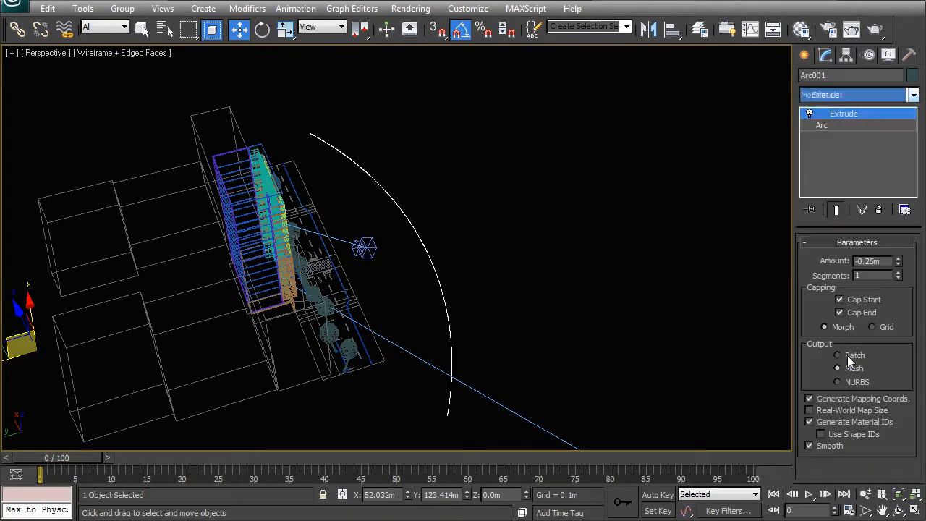
drag(885, 262, 823, 259)
text(50)
key(Return)
Increase the arc's extrusion amount to 75 m.
alt+middle_drag(771, 335, 518, 228)
drag(900, 267, 901, 226)
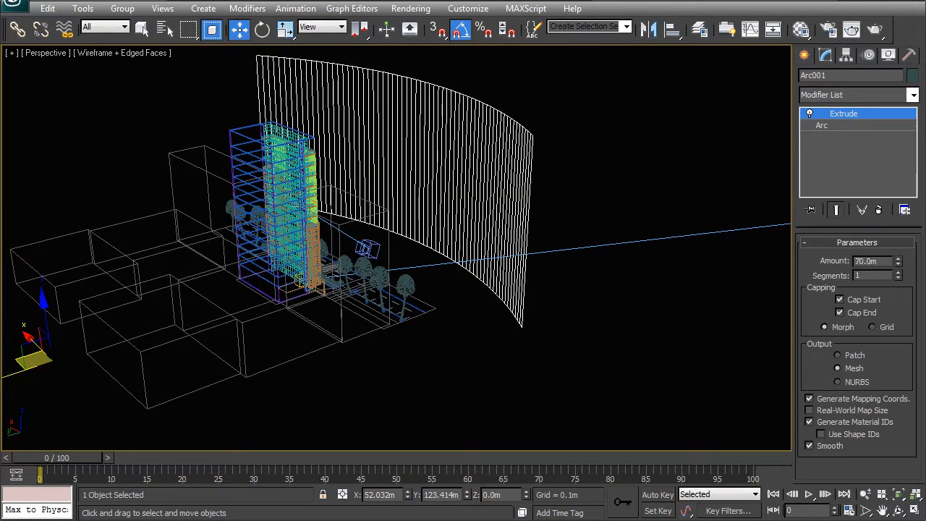
alt+middle_drag(463, 261, 418, 273)
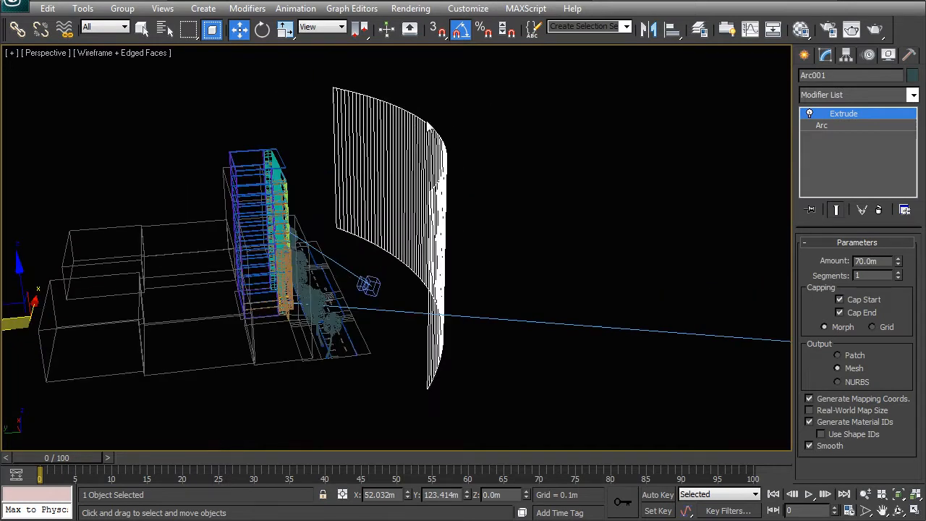
drag(899, 263, 884, 157)
alt+middle_drag(453, 238, 499, 255)
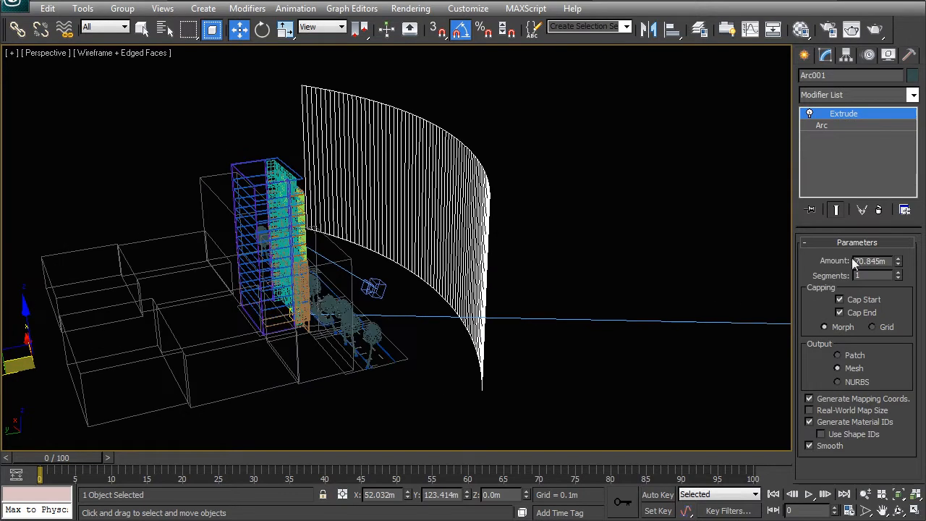
drag(879, 262, 816, 268)
text(75)
key(Return)
Set the interpolation steps of the base arc to 4 to simplify the extruded wall, and go back to the Extrude level.
alt+middle_drag(584, 143, 752, 224)
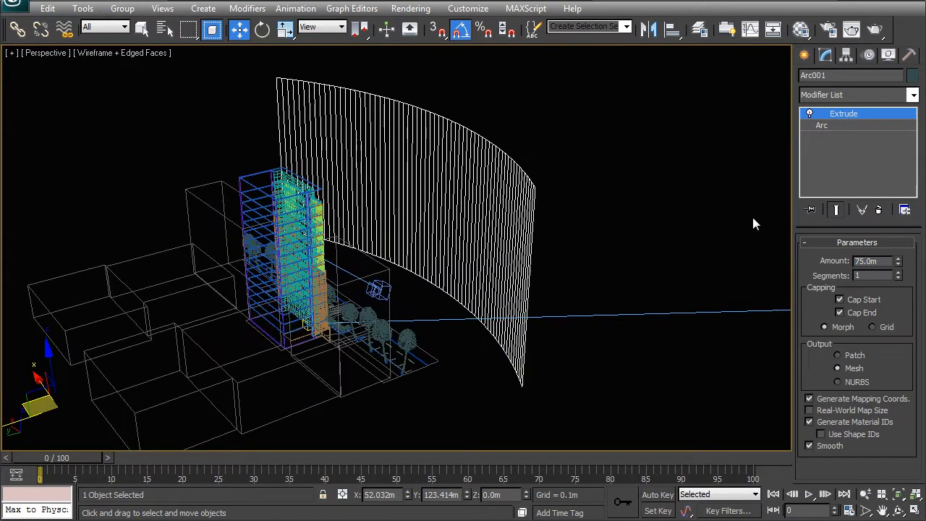
click(830, 128)
click(858, 256)
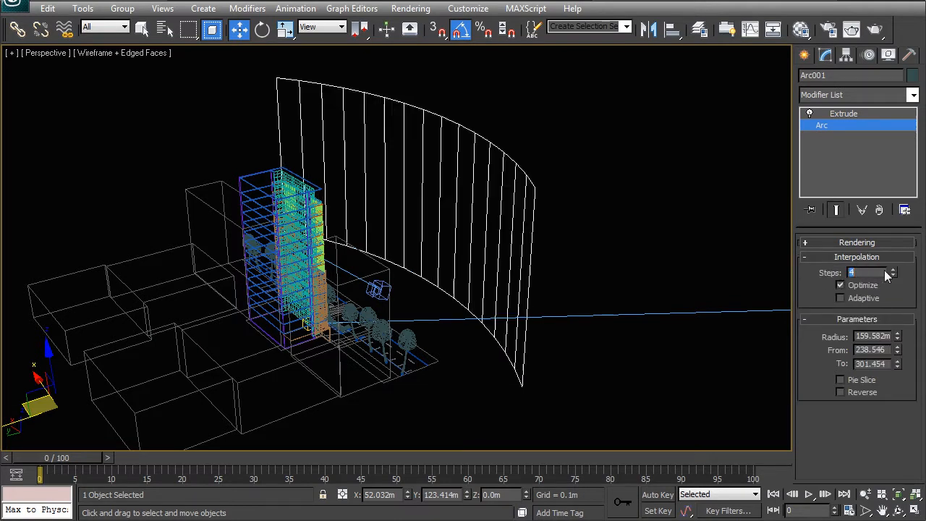
alt+middle_drag(345, 287, 59, 181)
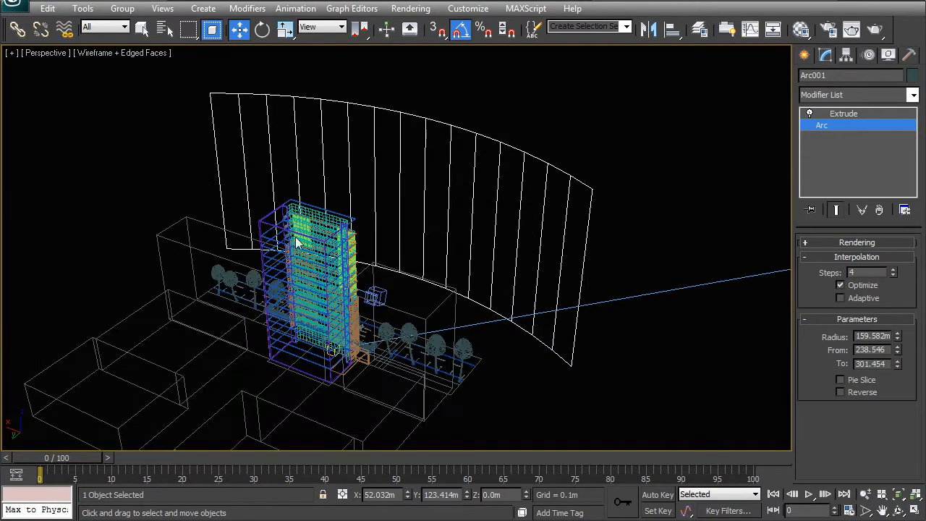
click(519, 154)
click(558, 220)
middle_drag(466, 238, 466, 212)
Convert an unused material slot to a VRayMtl and name it City.
key(m)
drag(580, 60, 514, 60)
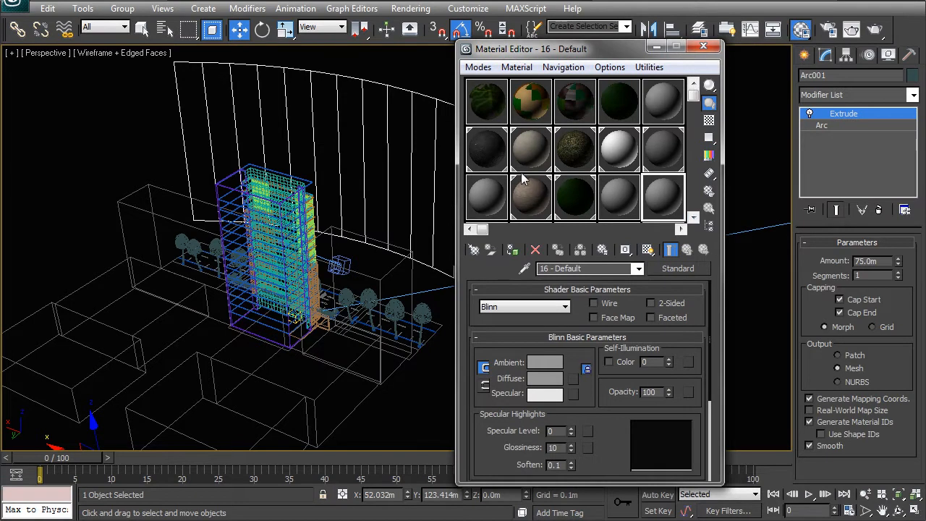
scroll(512, 150, down, 1)
scroll(509, 131, down, 1)
click(486, 210)
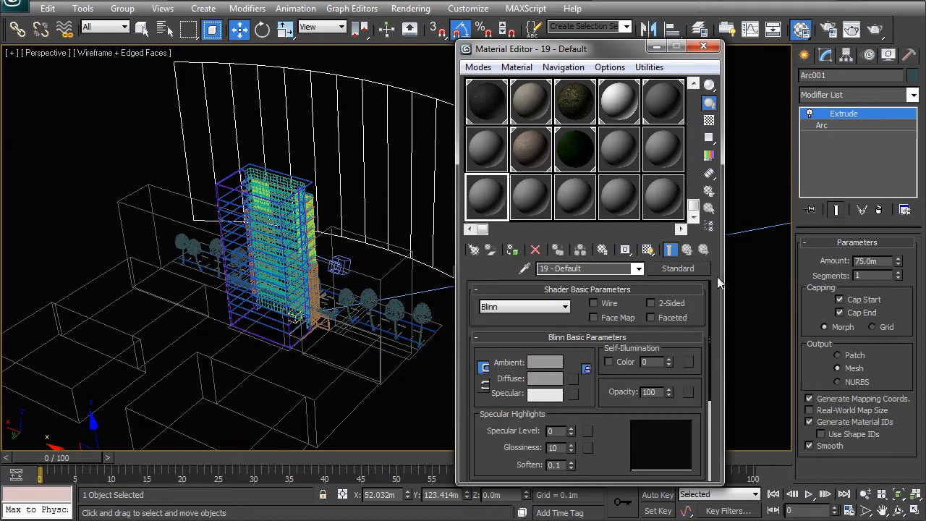
click(678, 268)
double_click(343, 282)
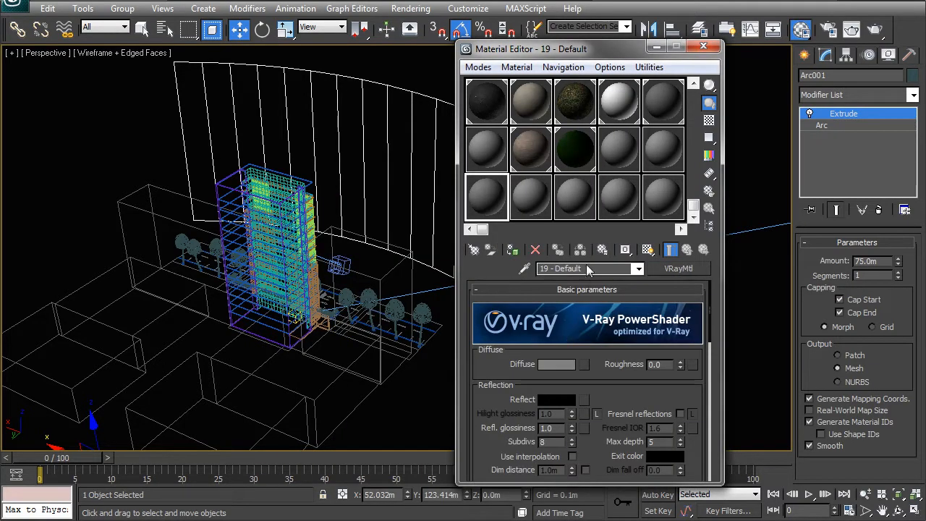
click(586, 267)
text(City)
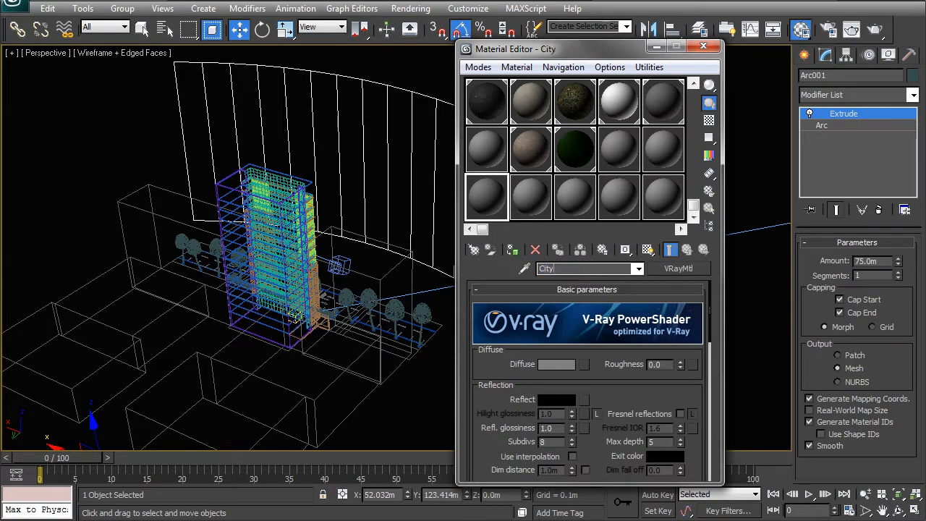
Load City.JPG from the textures folder as the bitmap for the City material's diffuse map.
click(584, 364)
double_click(341, 177)
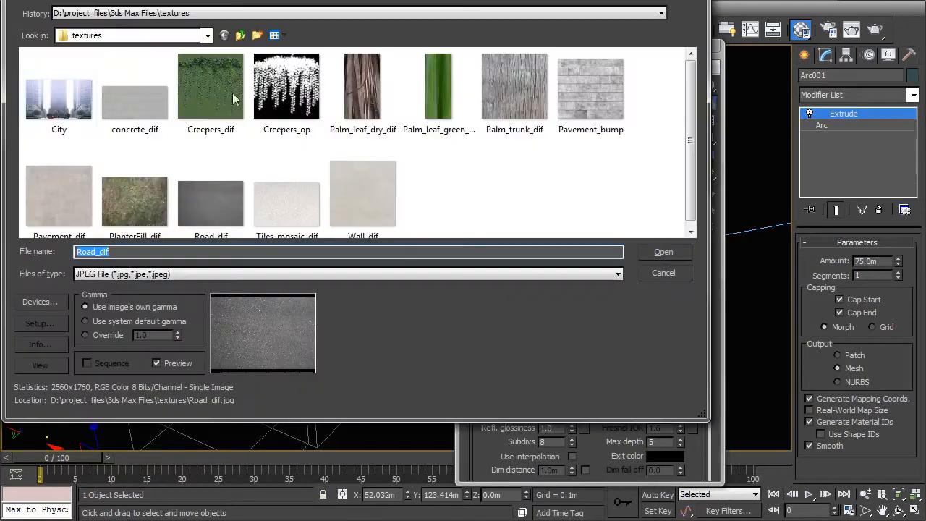
click(72, 127)
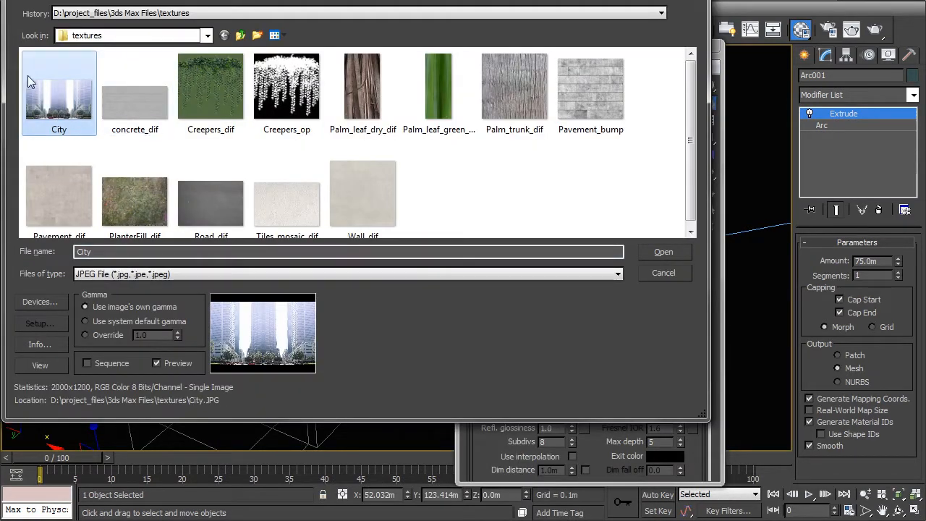
double_click(61, 99)
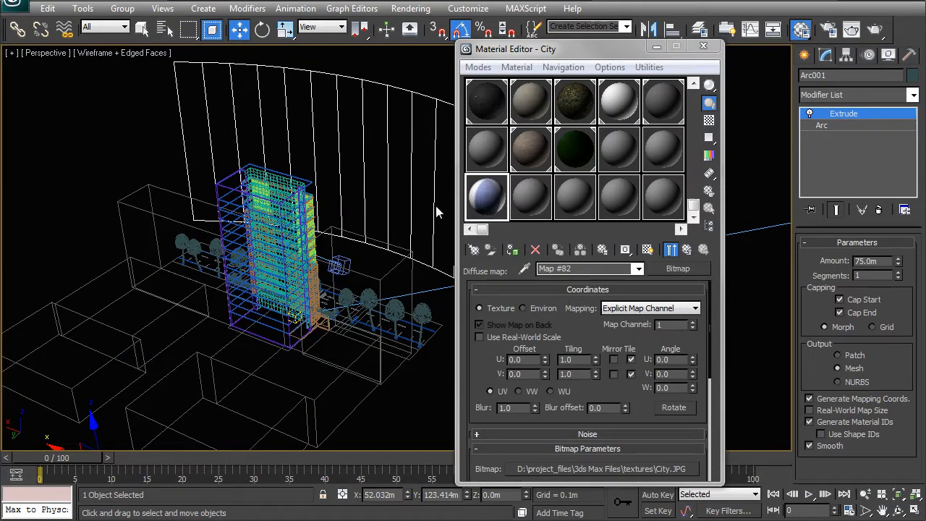
Assign the City material to the extruded arc and switch the Perspective view to shaded display.
click(512, 251)
alt+middle_drag(380, 207, 288, 249)
key(F3)
alt+middle_drag(342, 216, 311, 270)
Isolate the extruded arc and show its City bitmap in the viewport.
right_click(310, 270)
click(333, 157)
drag(419, 230, 627, 68)
middle_drag(278, 239, 167, 244)
scroll(310, 272, down, 3)
mouse_move(309, 272)
middle_down()
mouse_move(115, 244)
mouse_move(211, 241)
middle_up()
click(647, 249)
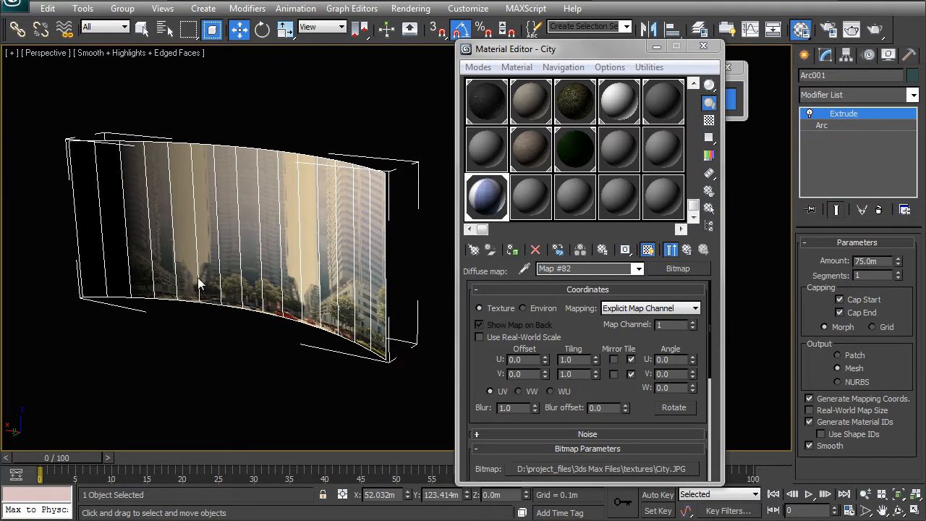
Add a UVW Map modifier to the extruded arc, keeping planar mapping, and align it to the Y axis.
click(862, 95)
key(u)
key(u)
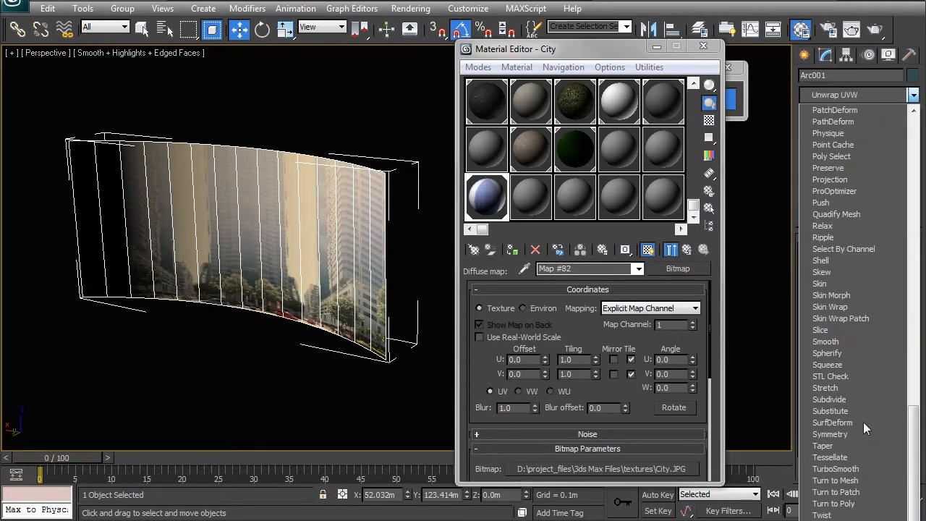
key(Return)
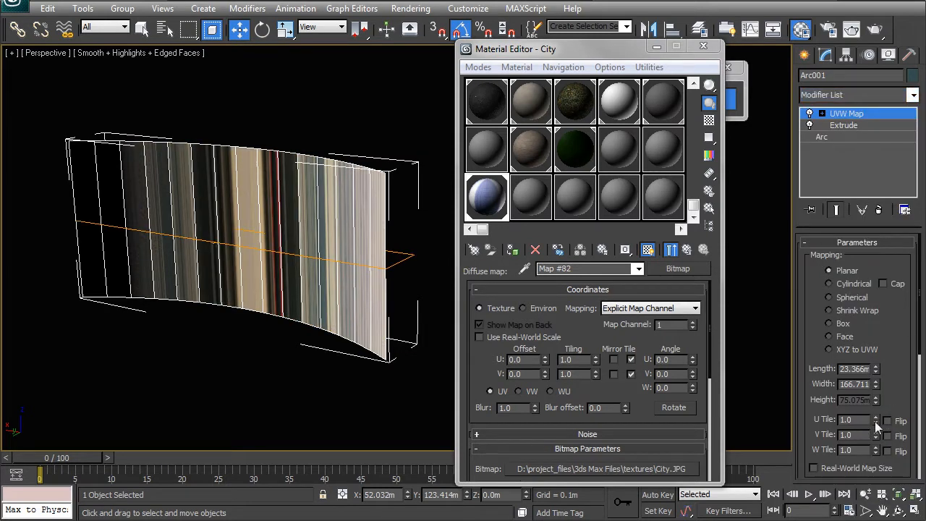
scroll(867, 334, down, 3)
click(852, 426)
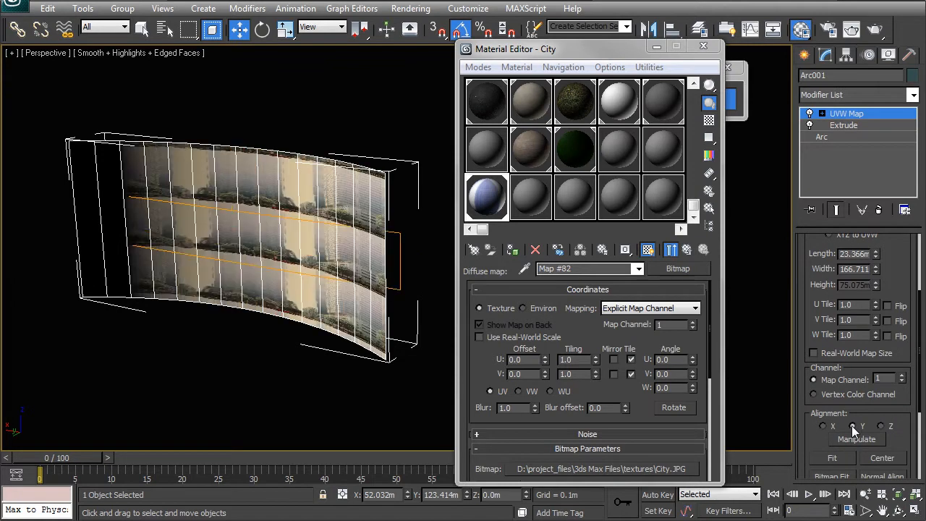
Bitmap-fit the UVW mapping of the extruded arc to the proportions of the city image file.
scroll(918, 376, down, 3)
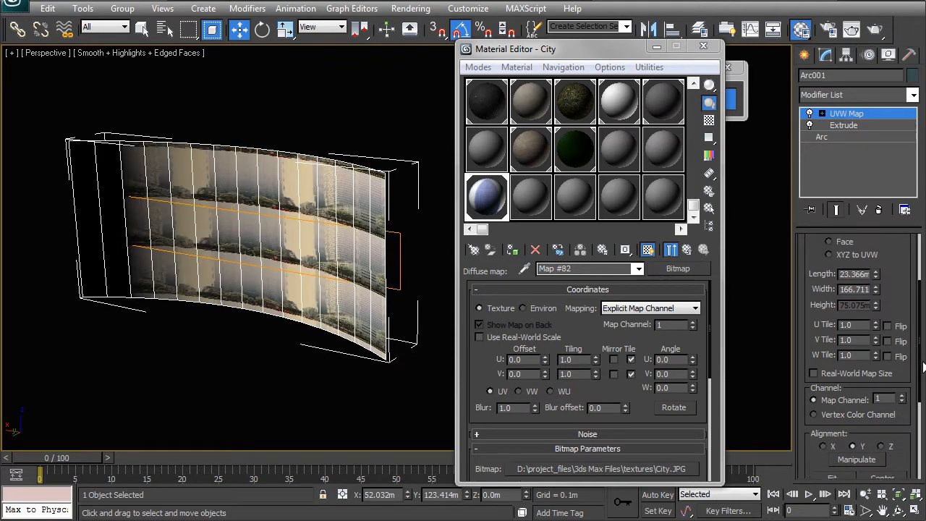
click(826, 409)
click(202, 101)
double_click(204, 104)
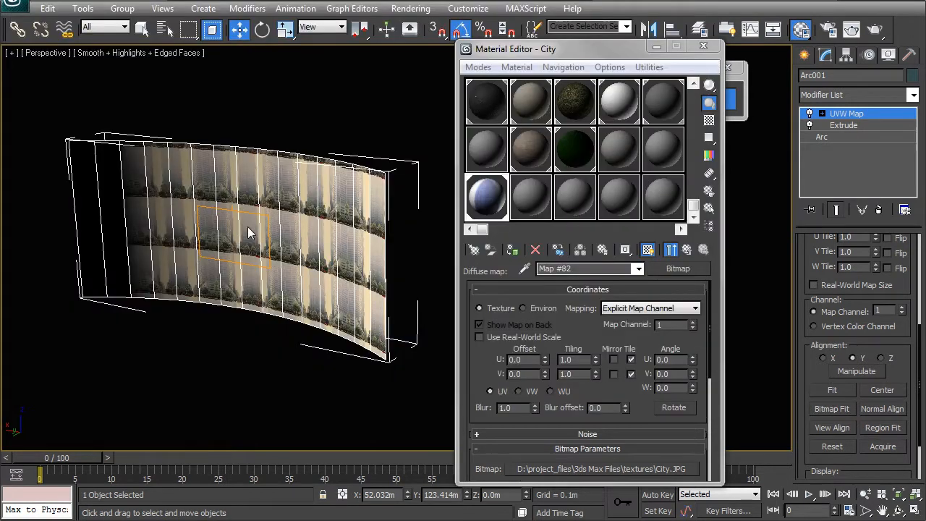
Scale the UVW Map gizmo uniformly to about 317% so a single city image spans the arc's height.
middle_drag(248, 231, 271, 243)
right_click(271, 243)
click(297, 275)
drag(257, 246, 258, 79)
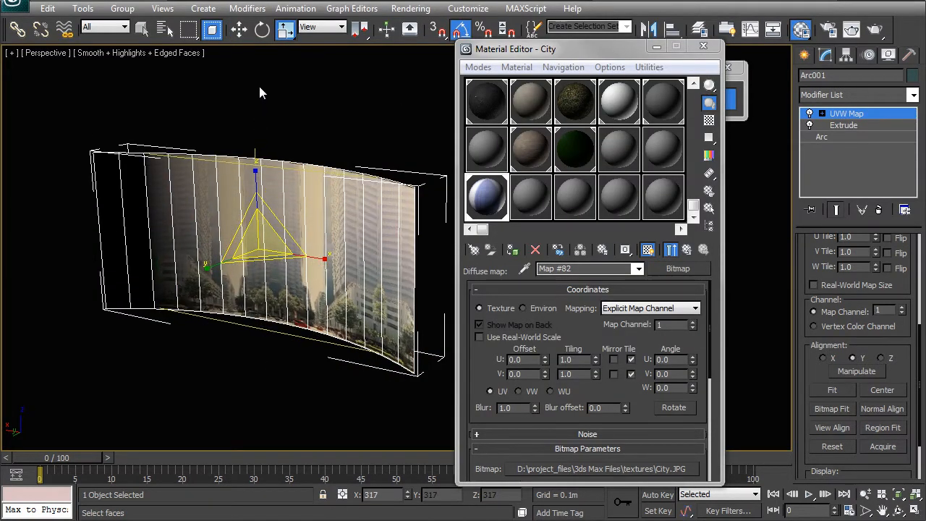
alt+middle_drag(269, 116, 370, 154)
middle_drag(242, 348, 285, 324)
scroll(270, 289, up, 5)
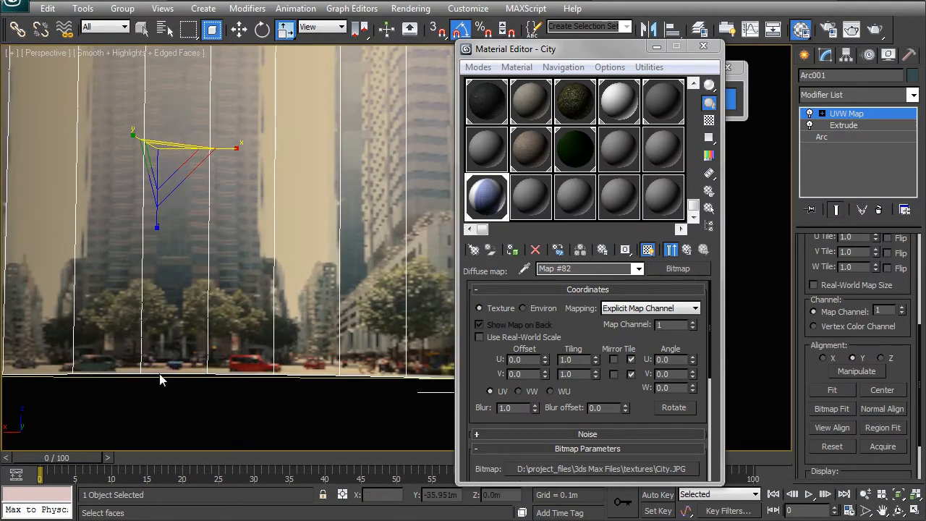
scroll(235, 304, down, 3)
middle_drag(235, 305, 243, 361)
alt+middle_drag(243, 362, 250, 325)
key(r)
click(250, 177)
scroll(292, 222, down, 4)
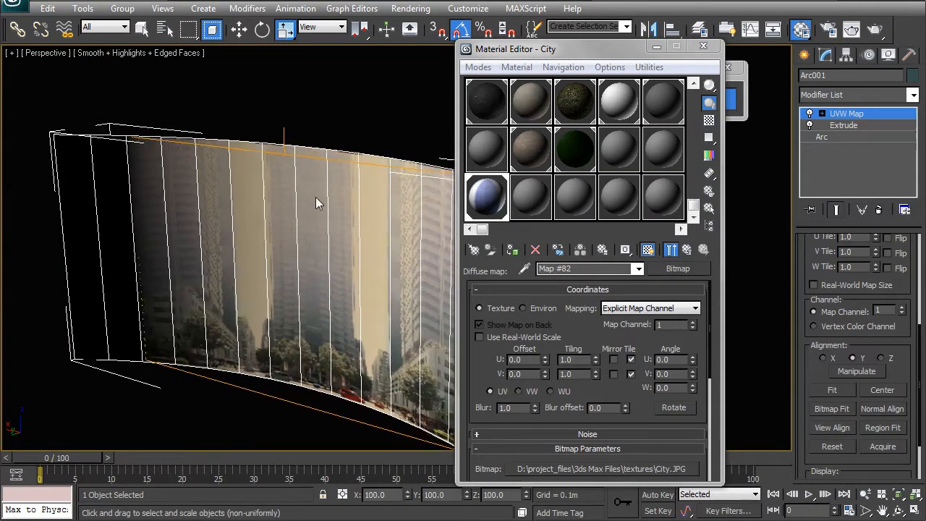
Deselect the arc, exit isolation mode and render the whole scene through Cam 01 with safe frames shown.
middle_drag(312, 209, 265, 201)
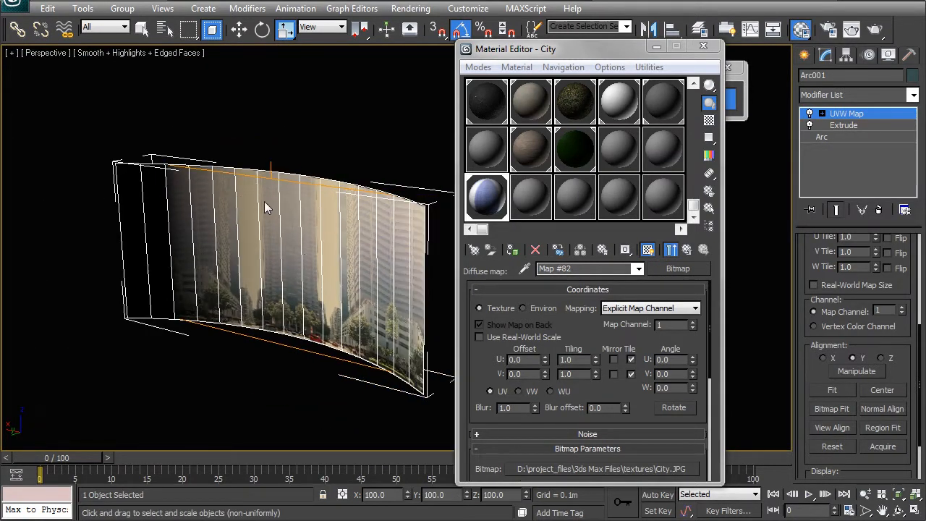
alt+middle_drag(299, 241, 307, 243)
click(328, 164)
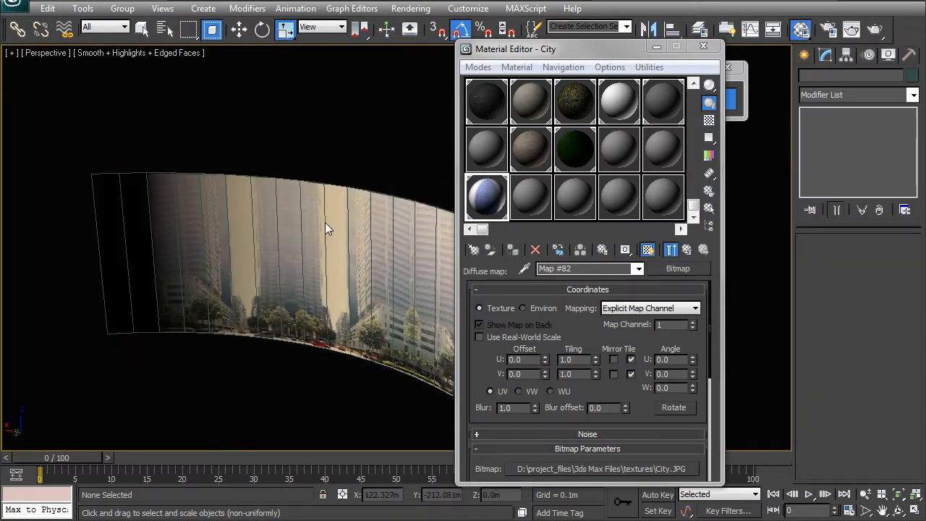
key(c)
click(670, 99)
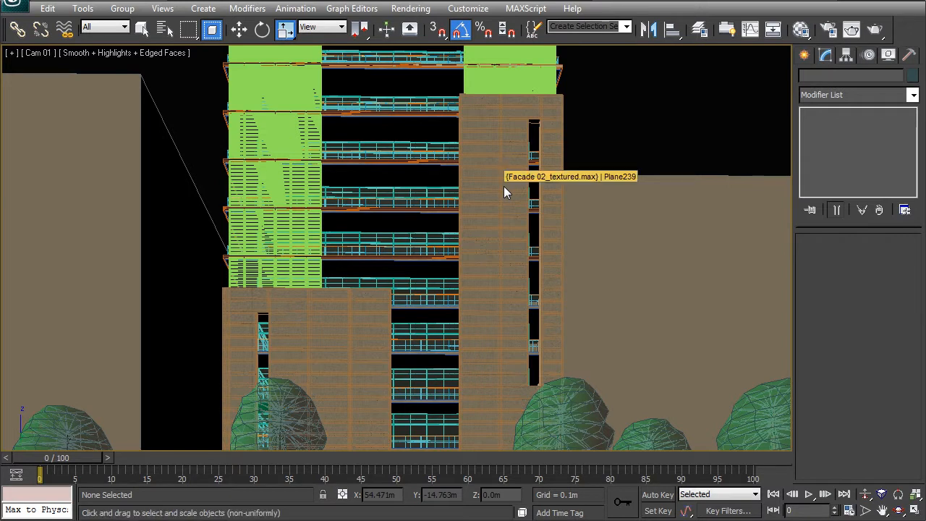
key(shift+f)
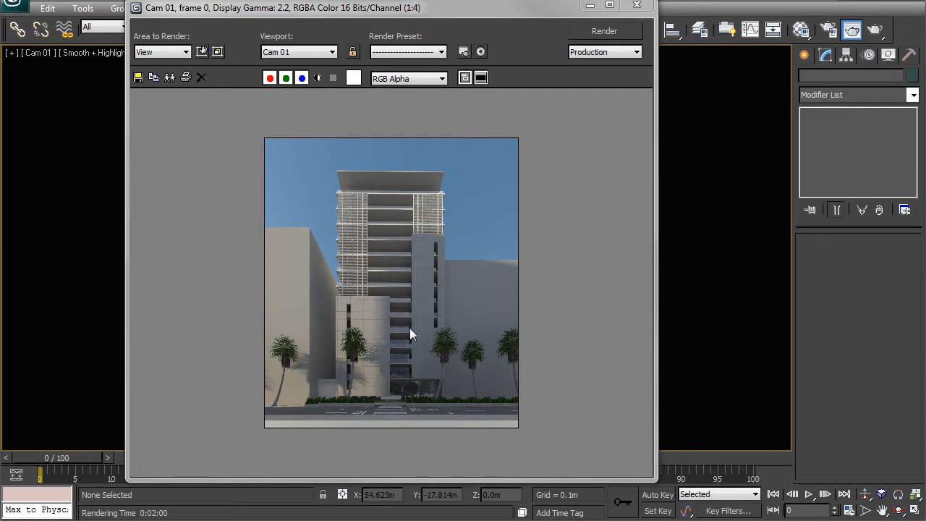
Examine the Cam 01 render from the tower facade down to the ground-floor glass reflections, and close it.
scroll(397, 316, up, 1)
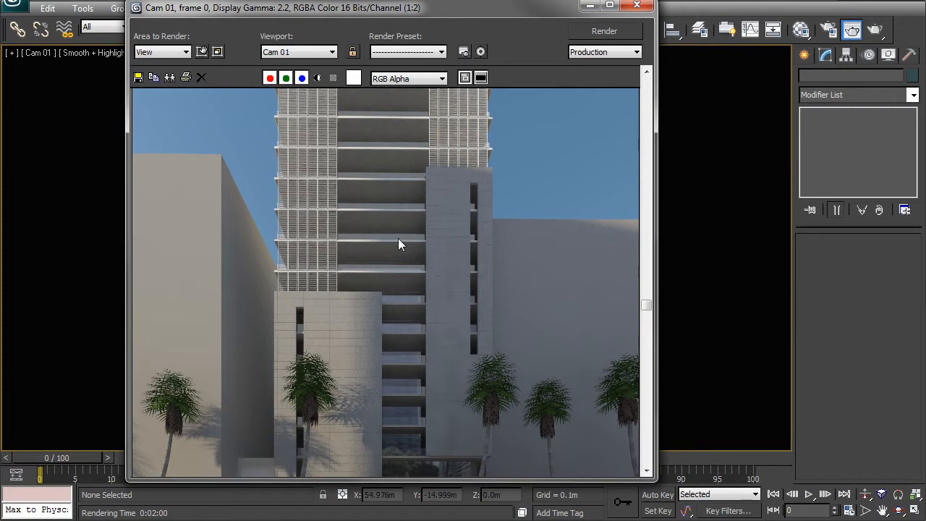
scroll(387, 397, down, 1)
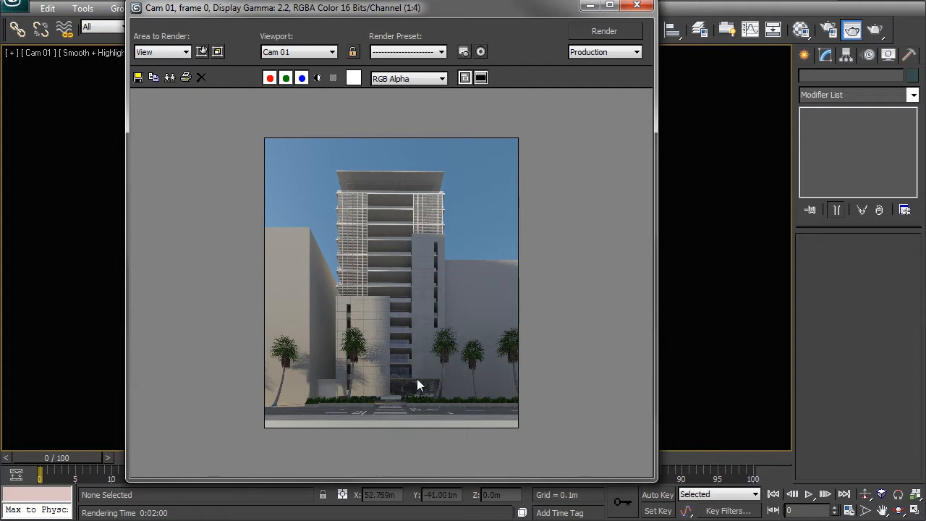
scroll(392, 357, up, 1)
middle_drag(418, 359, 395, 340)
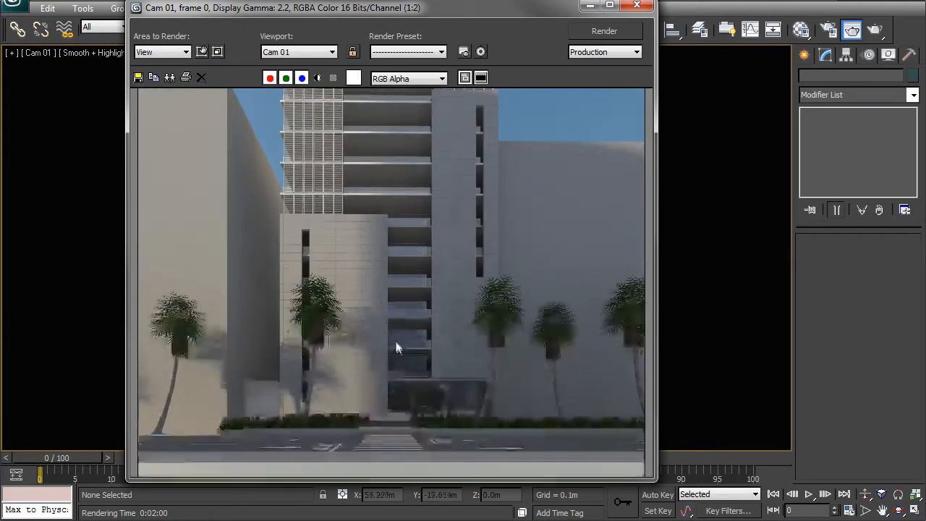
scroll(396, 344, up, 1)
middle_drag(445, 383, 420, 260)
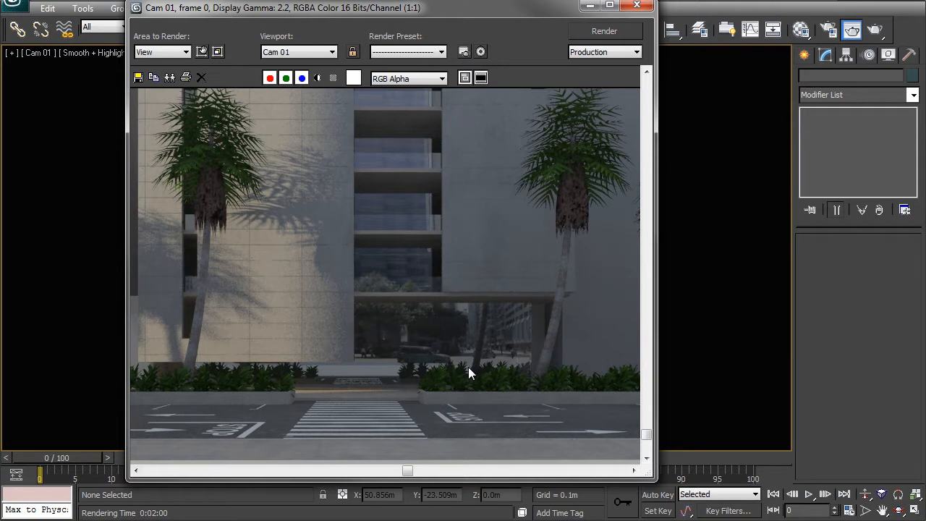
scroll(389, 339, down, 1)
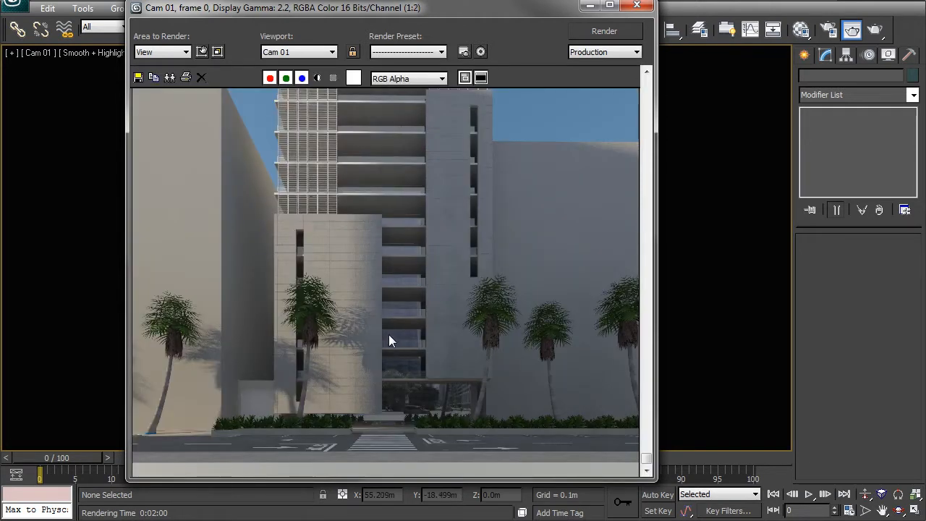
scroll(389, 339, down, 1)
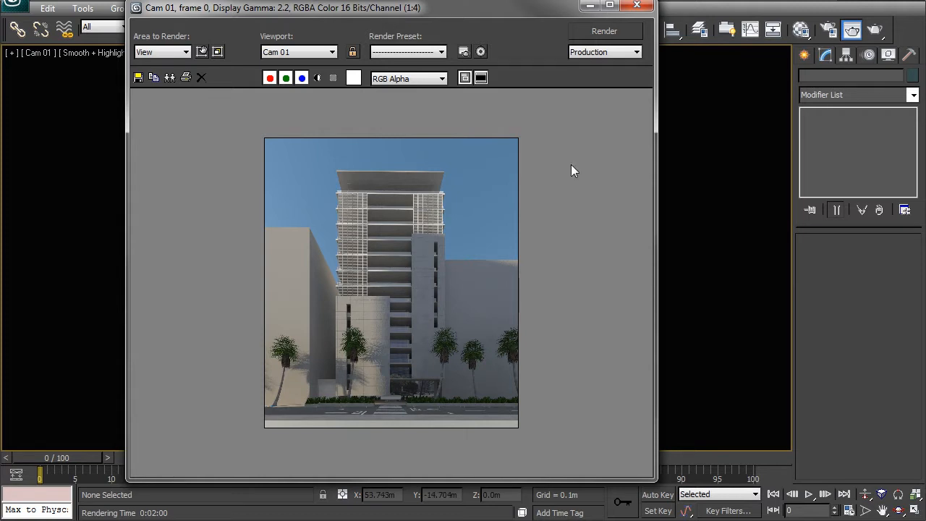
click(636, 5)
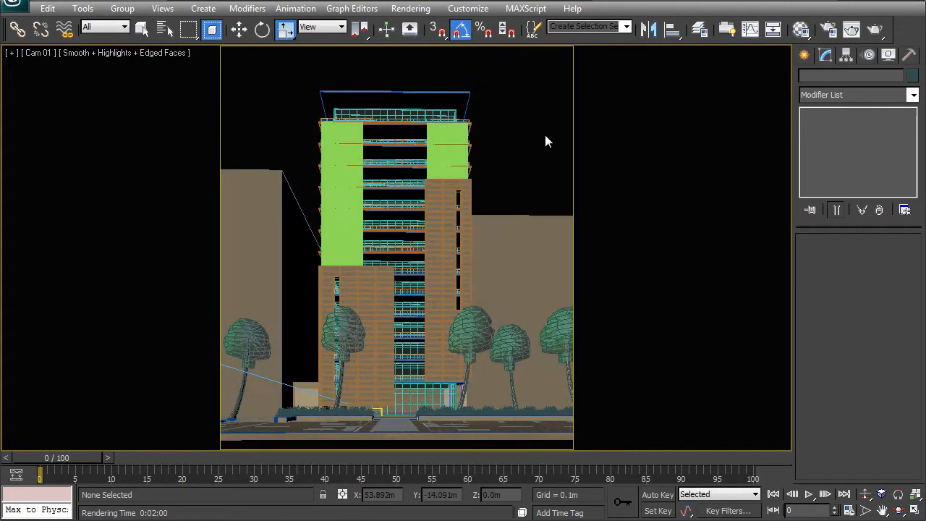
Examine the positions of the curved backdrop, camera and sun in the Top view.
key(t)
scroll(545, 135, down, 3)
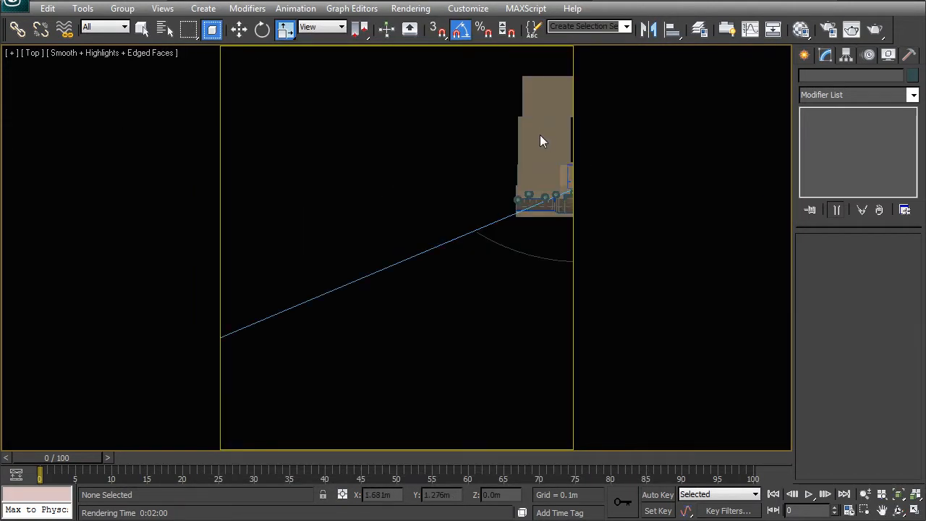
key(shift+f)
middle_drag(467, 256, 243, 238)
scroll(467, 227, down, 2)
middle_drag(528, 256, 355, 327)
scroll(389, 357, up, 2)
drag(392, 361, 338, 324)
right_click(336, 362)
click(321, 350)
drag(339, 397, 279, 327)
Turn off Cast Shadows in the object properties of the city-textured arc.
key(p)
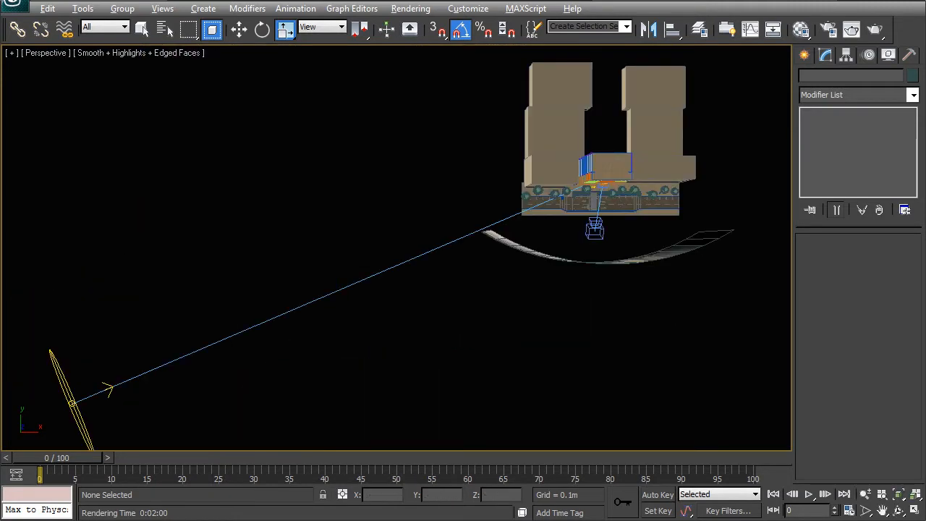
alt+middle_drag(498, 338, 441, 200)
click(281, 141)
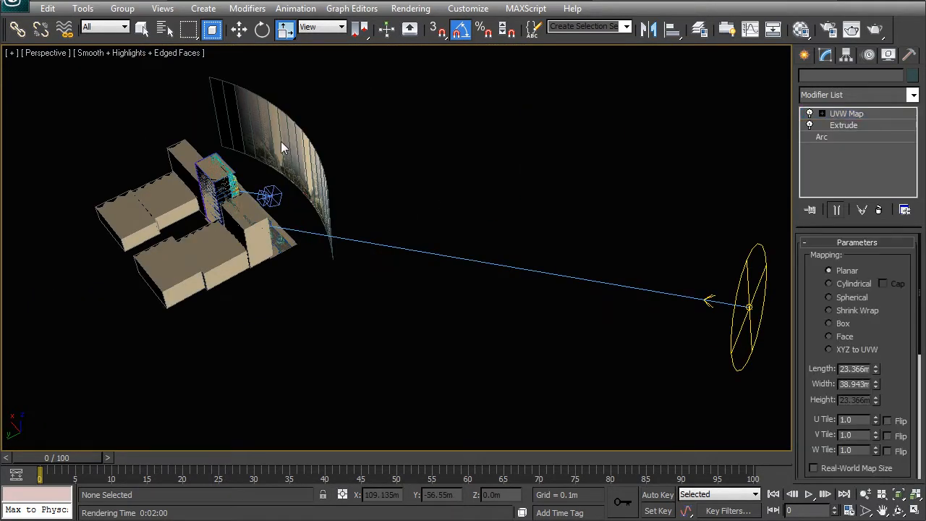
alt+middle_drag(280, 141, 359, 157)
right_click(359, 158)
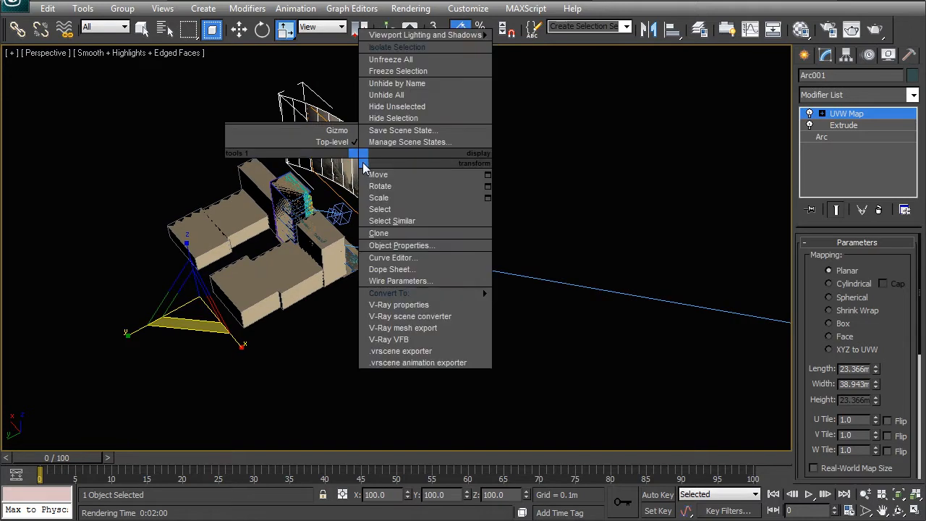
click(388, 244)
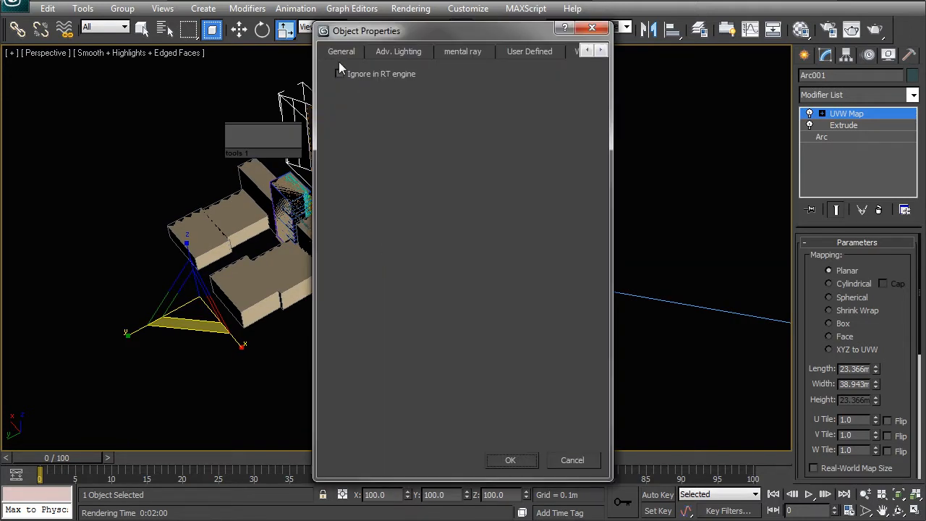
click(471, 296)
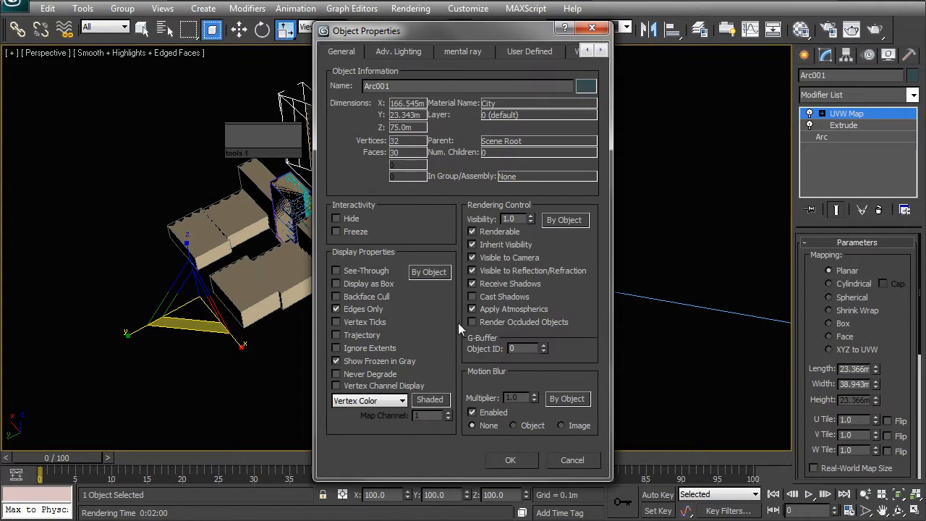
click(511, 462)
Raise the V-Ray sun in the Perspective view for a steeper light angle and deselect it.
alt+middle_drag(340, 242, 432, 226)
scroll(431, 230, up, 2)
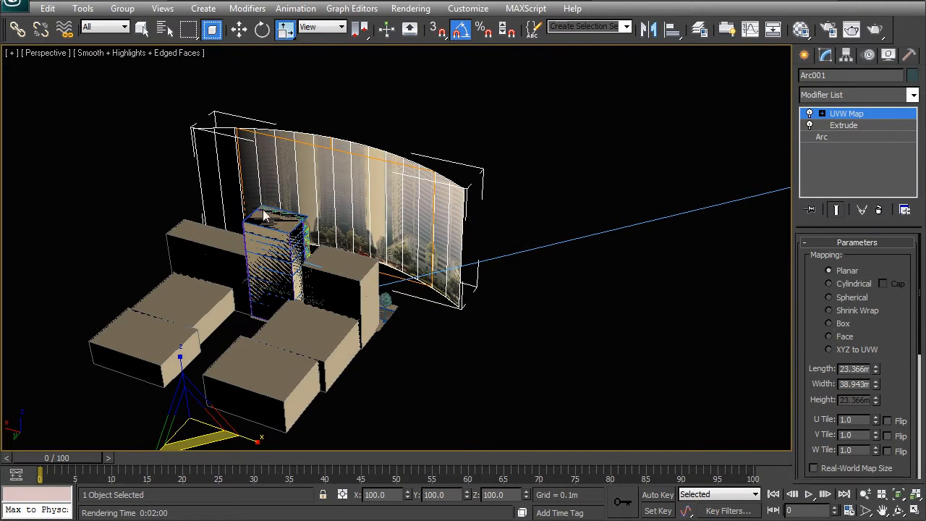
alt+middle_drag(249, 284, 397, 219)
scroll(326, 286, down, 3)
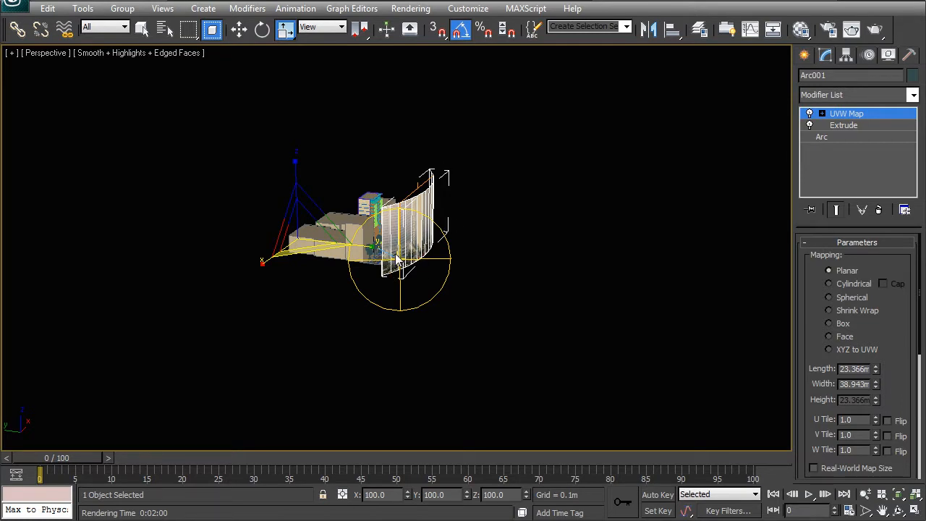
alt+middle_drag(438, 252, 474, 284)
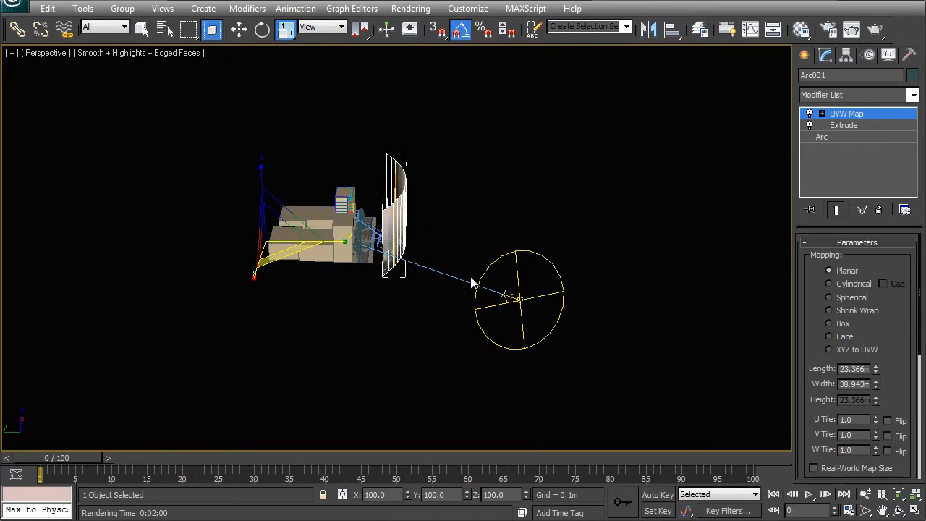
click(523, 308)
key(w)
drag(524, 304, 486, 221)
alt+middle_drag(485, 214, 460, 245)
drag(420, 300, 427, 282)
alt+middle_drag(434, 297, 311, 351)
click(424, 301)
Raise Cam 01 in the Left view to a height of about 14.37 m, slightly farther from the tower.
scroll(416, 282, up, 5)
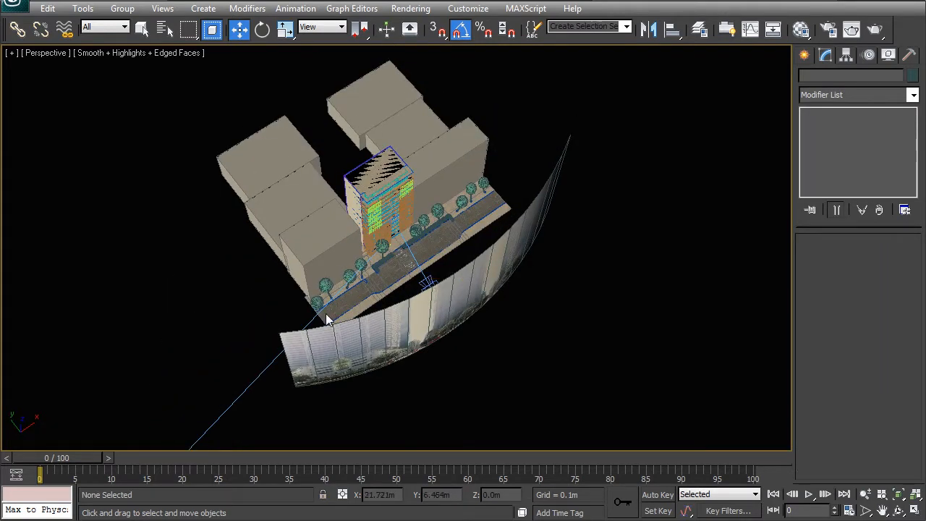
scroll(441, 304, up, 6)
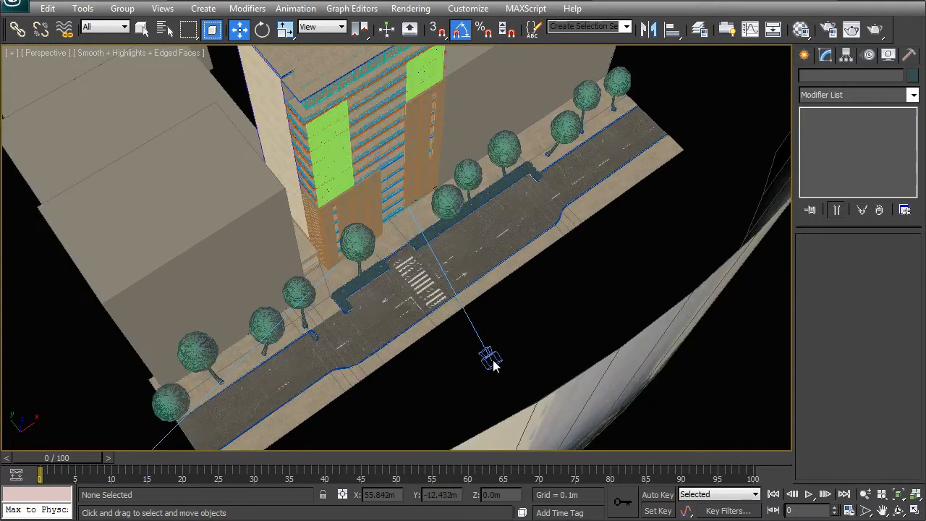
click(491, 362)
key(l)
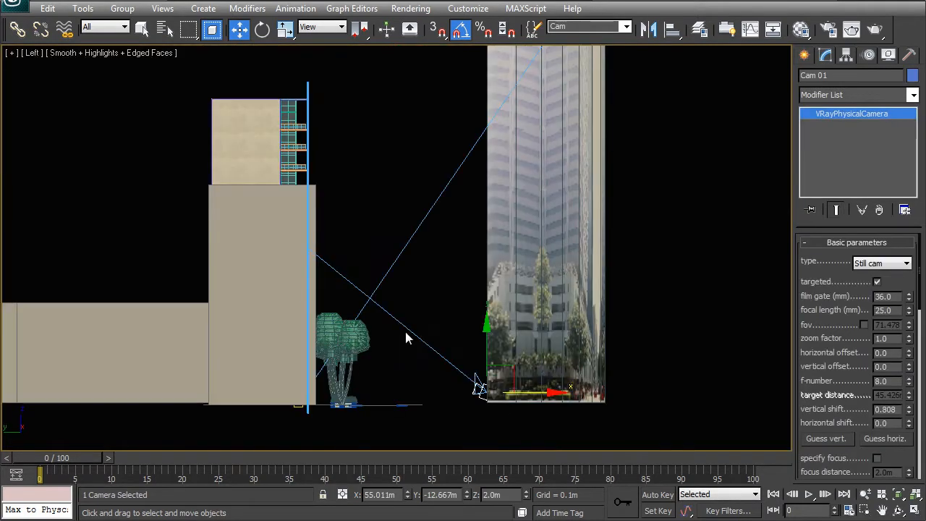
scroll(386, 290, down, 2)
drag(487, 304, 489, 278)
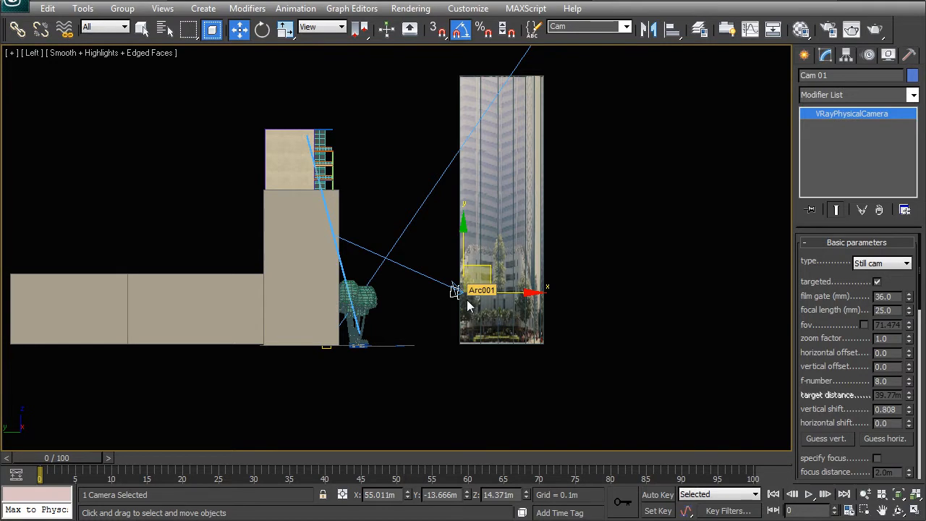
Look through Cam 01, correct its vertical shift with the automatic vertical guess and show the safe frames.
key(c)
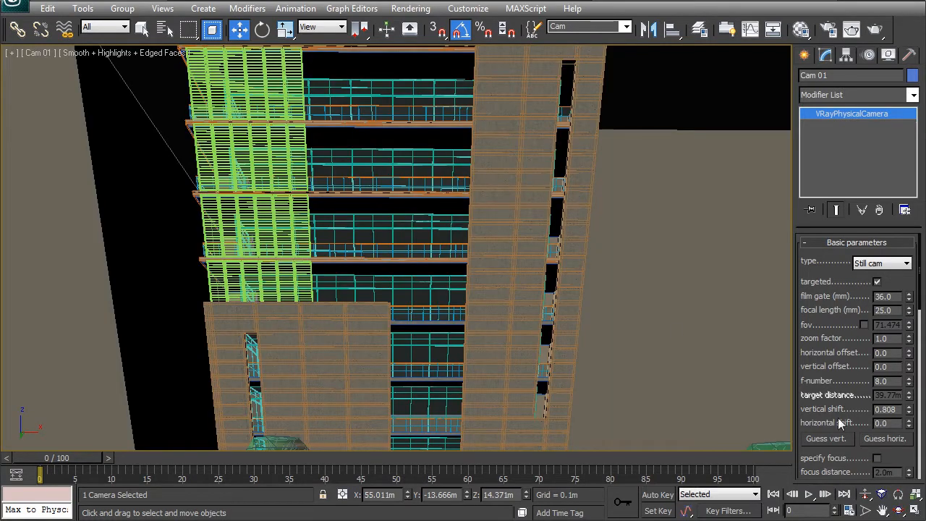
click(822, 438)
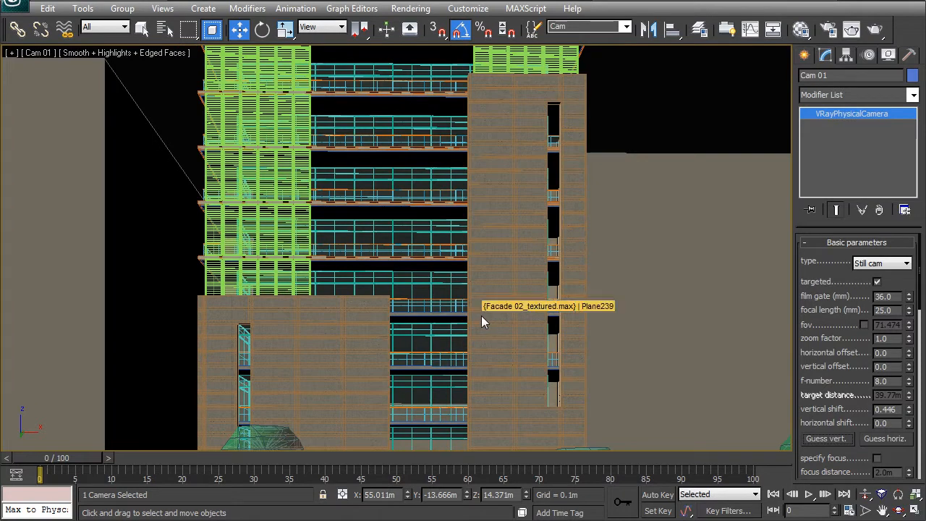
key(shift+f)
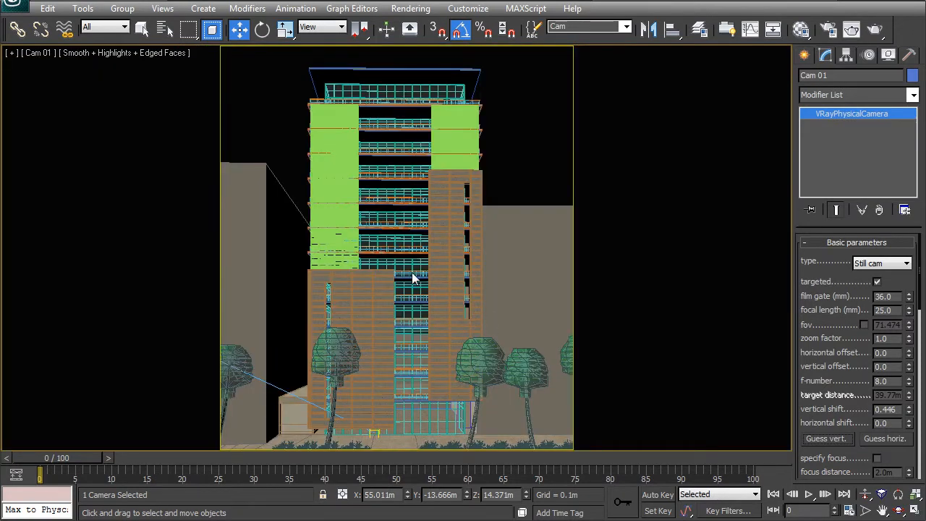
Select the Cam 01 target and move it vertically to a height of about 28.97 m.
right_click(554, 311)
click(519, 289)
drag(397, 198, 402, 209)
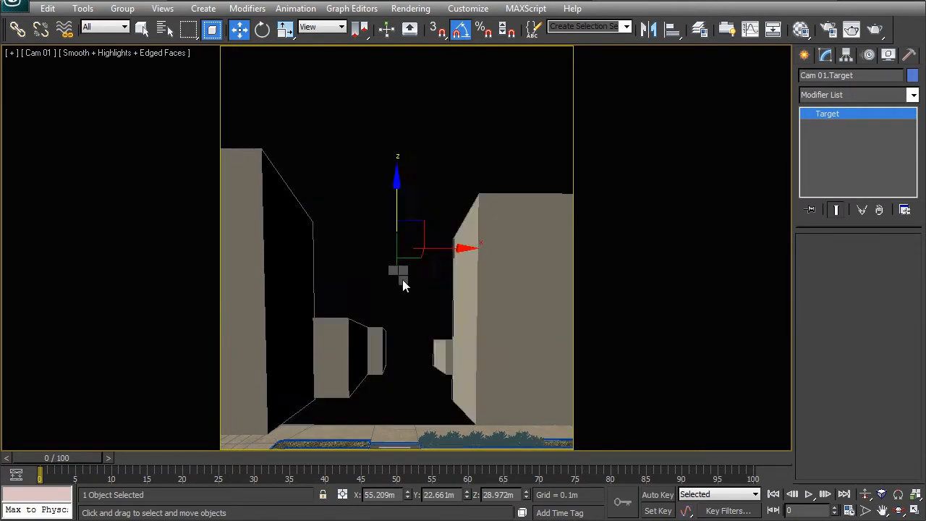
Reselect Cam 01 and set its focal length to 22 mm.
right_click(398, 275)
click(388, 261)
double_click(886, 310)
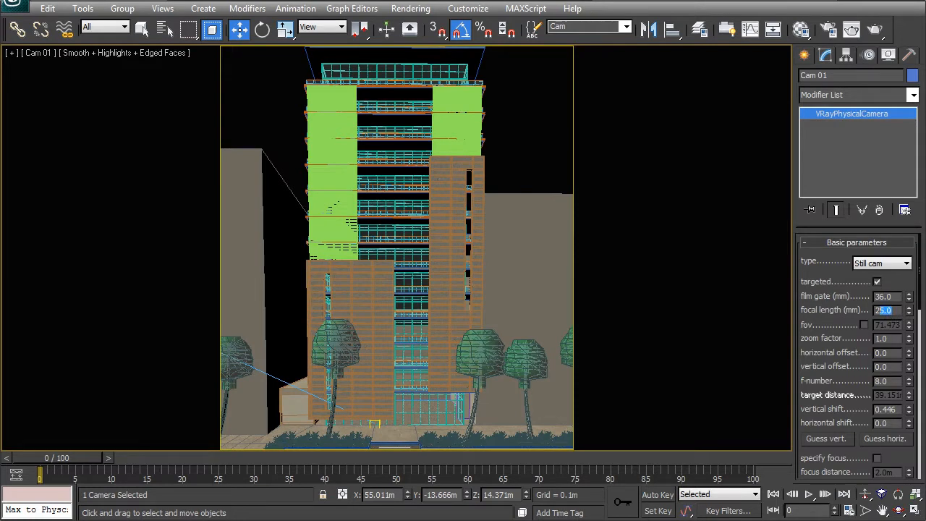
text(22)
key(Return)
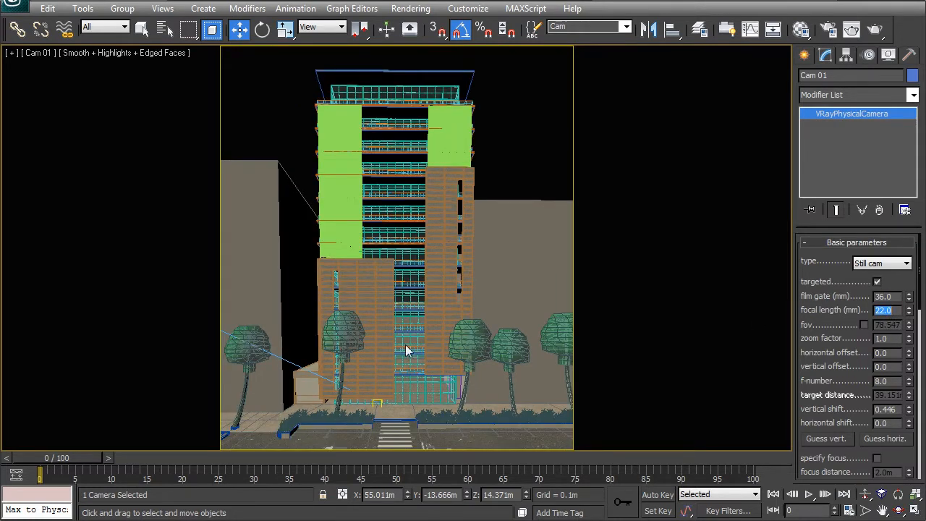
Lower the Cam 01 target slightly and readjust the camera's vertical shift with the automatic vertical guess.
click(821, 439)
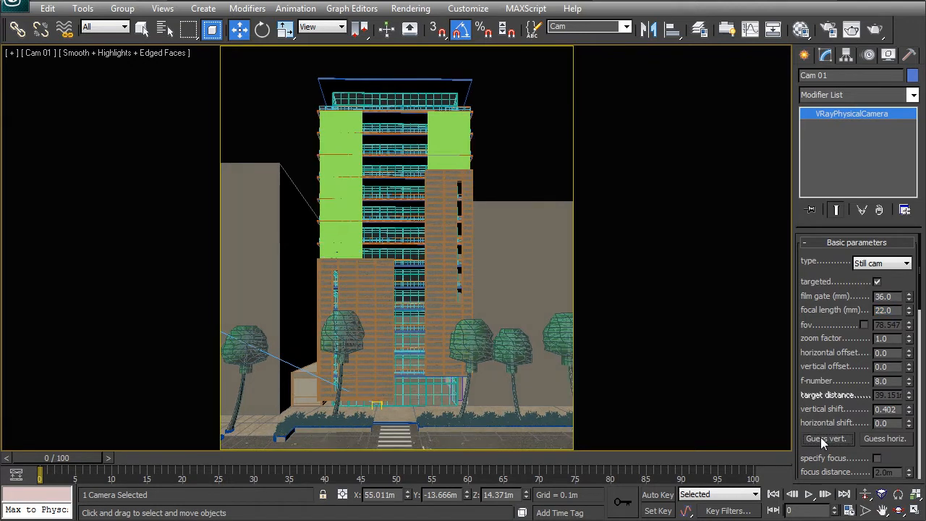
right_click(387, 340)
click(311, 320)
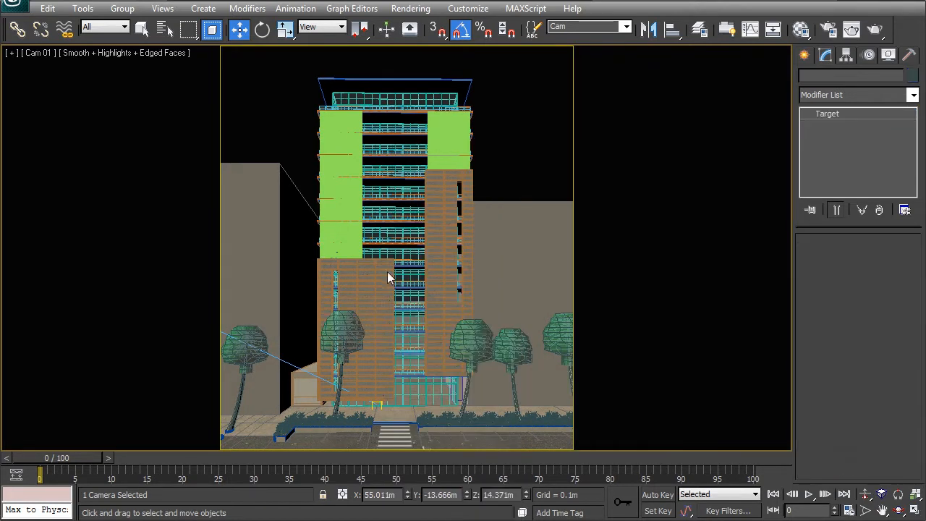
drag(404, 209, 402, 207)
right_click(400, 220)
click(377, 198)
click(822, 438)
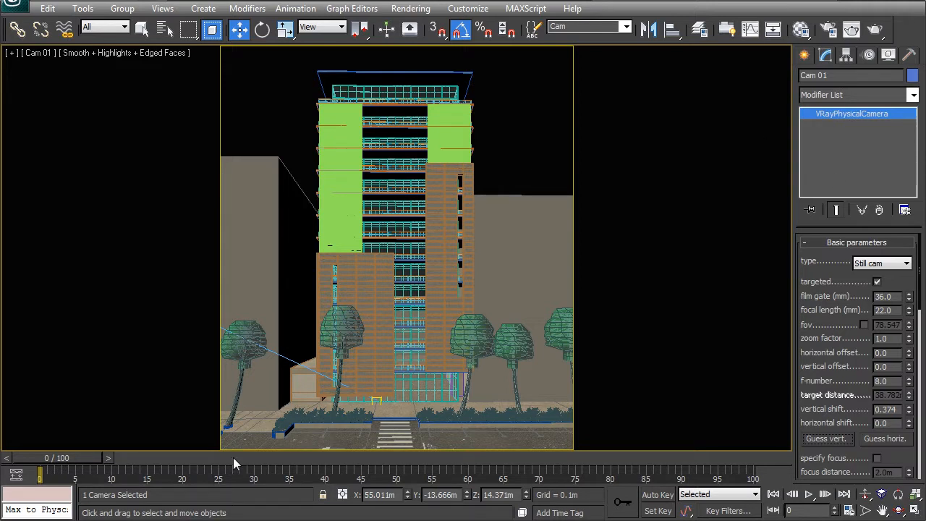
Advance the timeline to frame 11.
drag(81, 457, 149, 455)
key(w)
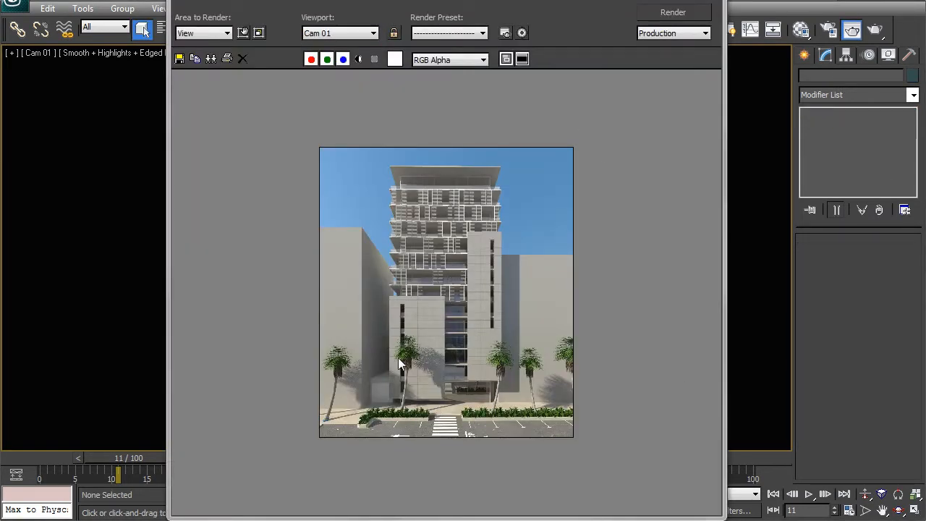
Examine the Cam 01 render up close, including the glass reflections, tree shadows, street-level entrance and louvred upper floors.
scroll(434, 347, up, 2)
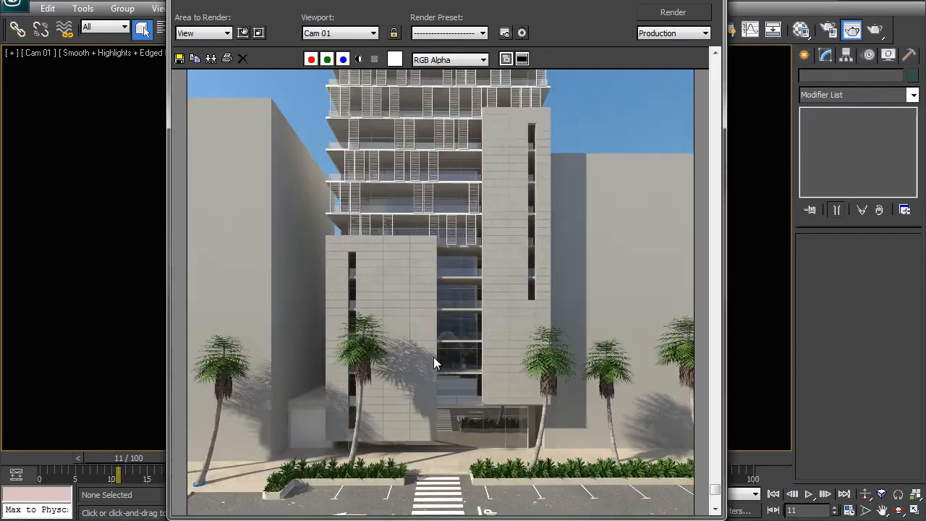
scroll(411, 389, up, 2)
middle_drag(409, 279, 408, 351)
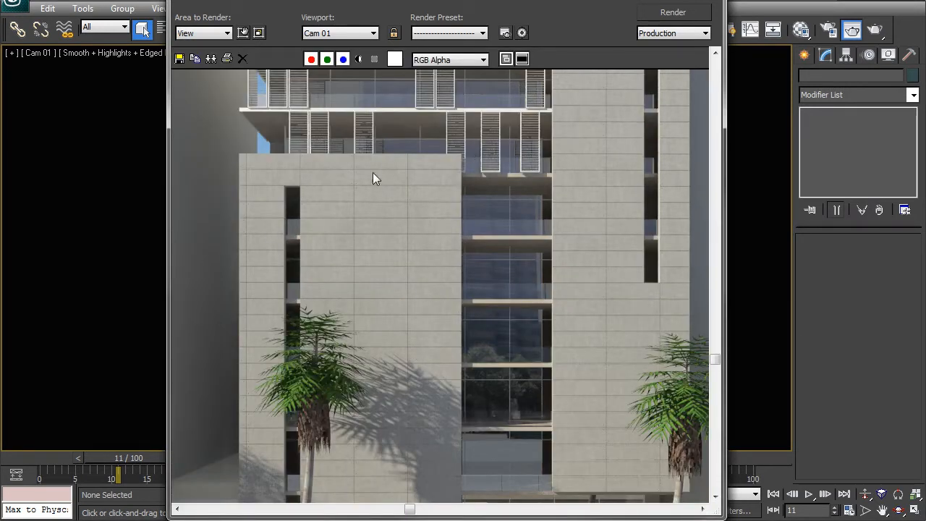
middle_drag(424, 419, 415, 345)
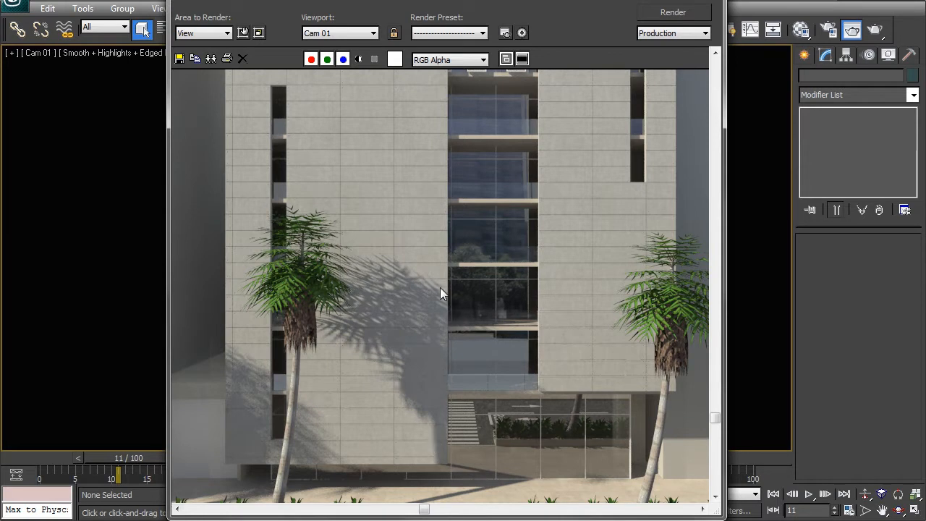
middle_drag(465, 247, 461, 262)
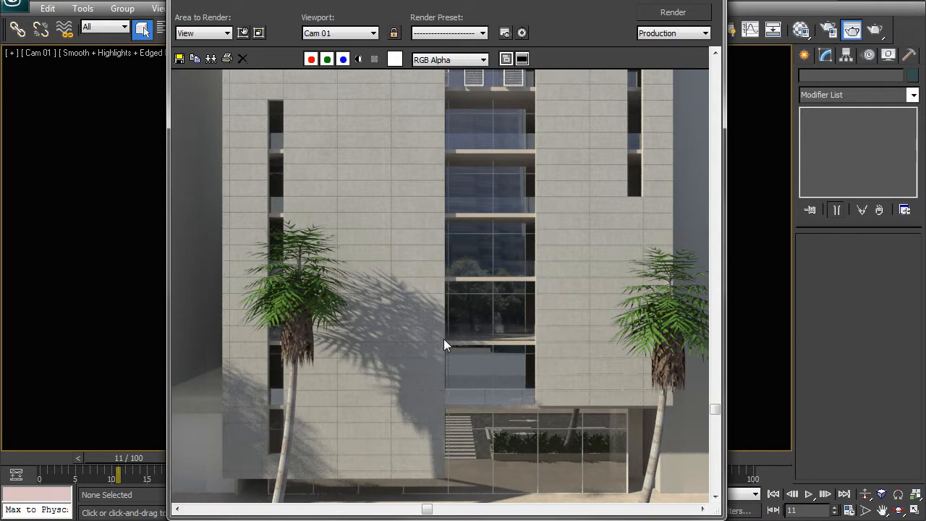
middle_drag(472, 346, 454, 276)
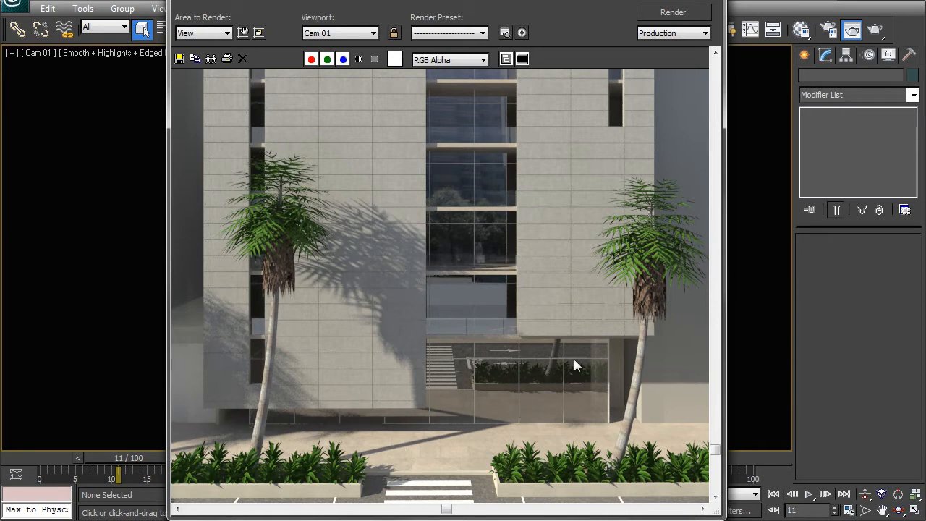
middle_drag(553, 400, 415, 321)
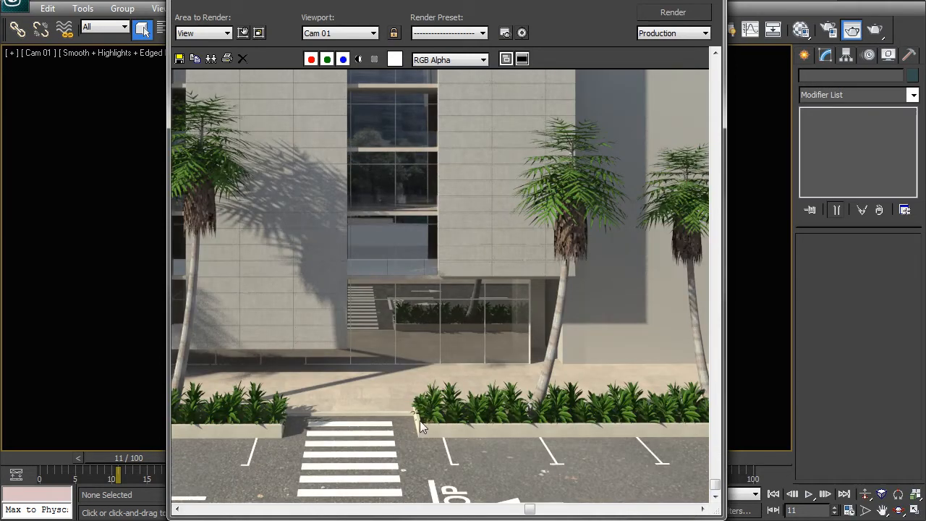
scroll(456, 345, up, 5)
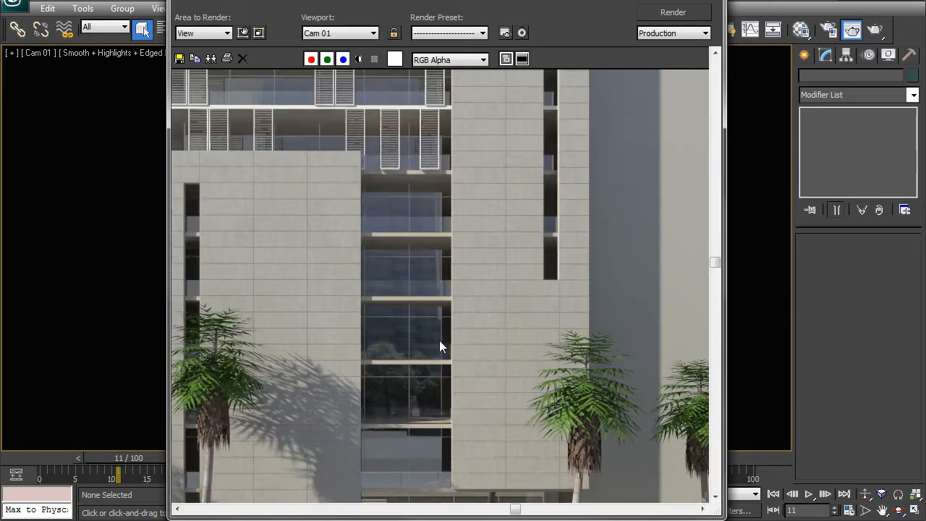
middle_drag(369, 226, 510, 309)
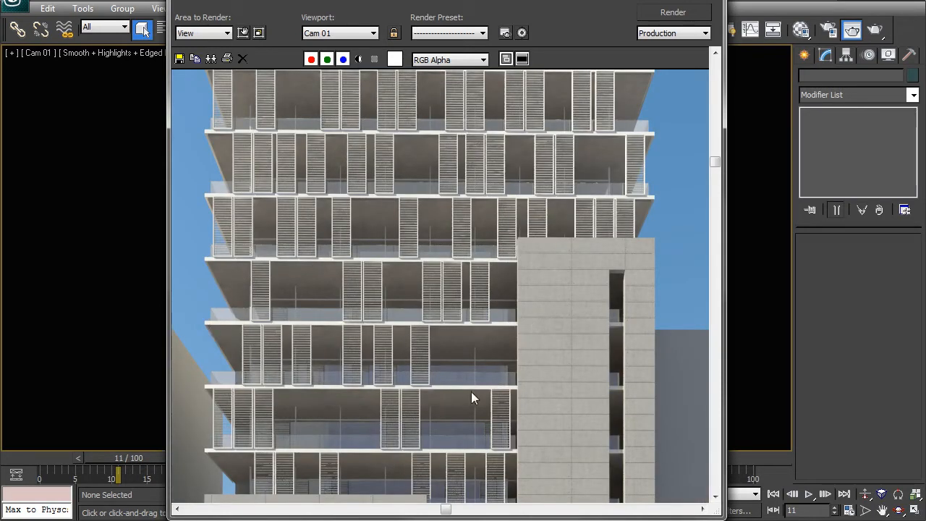
middle_drag(323, 237, 335, 335)
scroll(328, 252, down, 1)
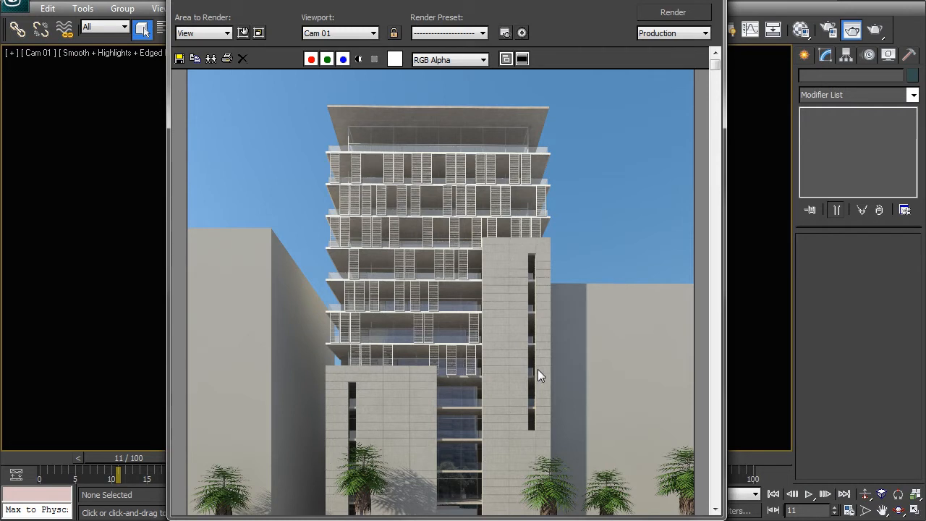
scroll(538, 369, down, 2)
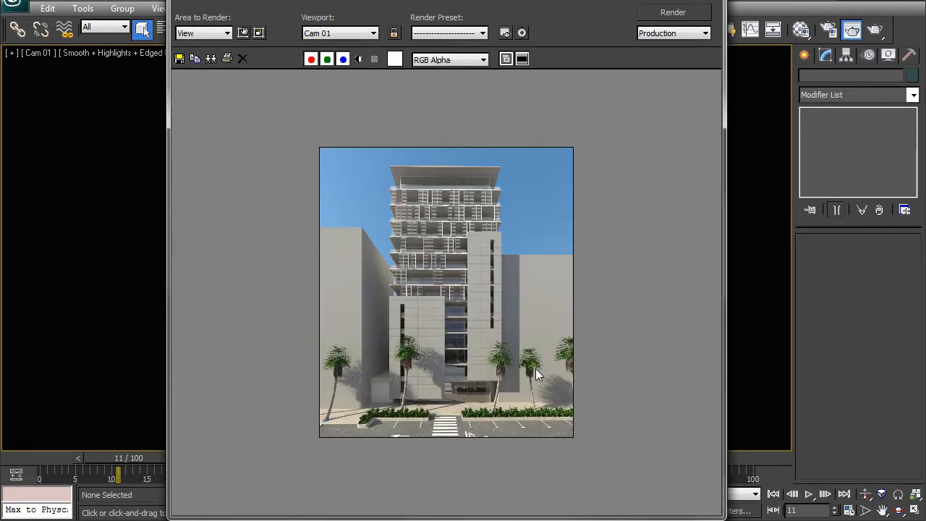